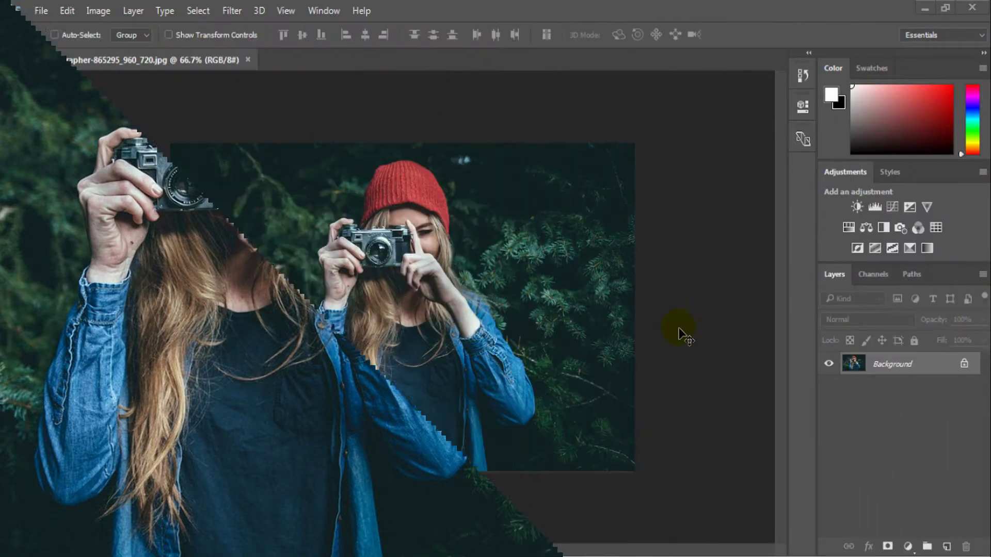
# Duplicate the Background layer so Background copy sits above the original
pyautogui.moveTo(929, 367); pyautogui.dragTo(954, 550)
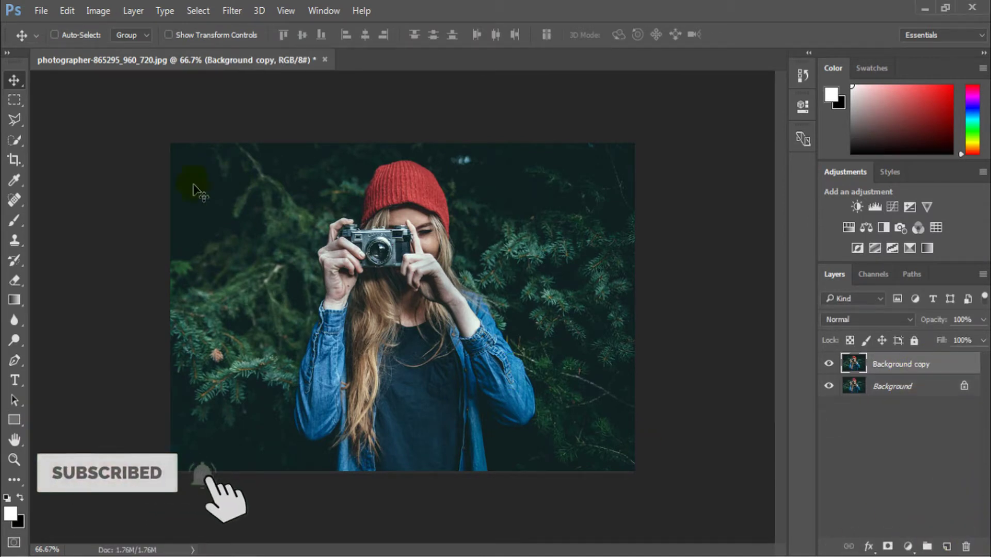
# Quick-select the woman's hat, face, hair, jacket and sleeves, subtracting the lower-left background
pyautogui.click(16, 139)
pyautogui.moveTo(343, 240)
pyautogui.mouseDown()
pyautogui.moveTo(378, 321)
pyautogui.moveTo(332, 436)
pyautogui.moveTo(346, 278)
pyautogui.moveTo(386, 227)
pyautogui.moveTo(408, 439)
pyautogui.moveTo(361, 468)
pyautogui.moveTo(342, 453)
pyautogui.mouseUp()
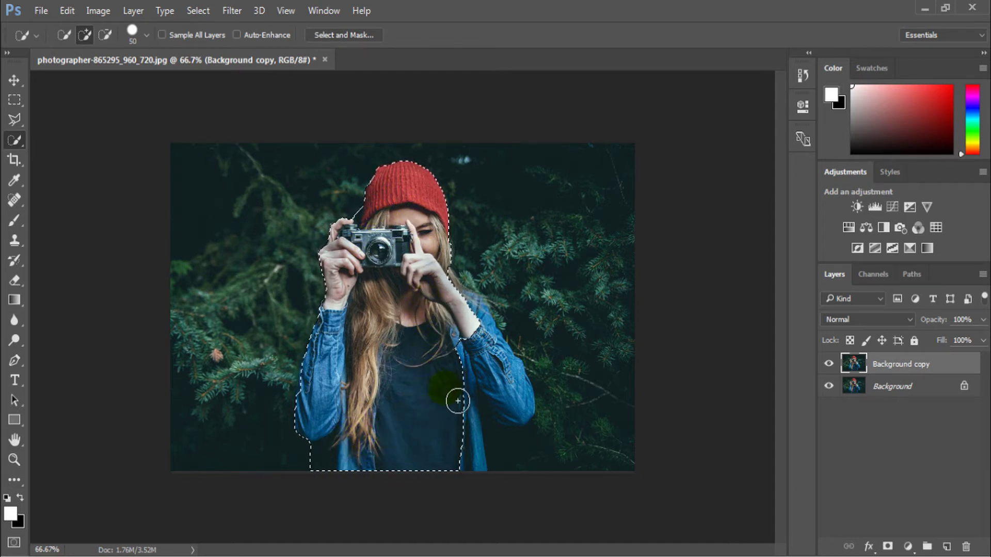
pyautogui.moveTo(456, 400)
pyautogui.mouseDown()
pyautogui.moveTo(476, 455)
pyautogui.moveTo(485, 381)
pyautogui.moveTo(520, 425)
pyautogui.moveTo(483, 324)
pyautogui.moveTo(457, 293)
pyautogui.moveTo(414, 371)
pyautogui.mouseUp()
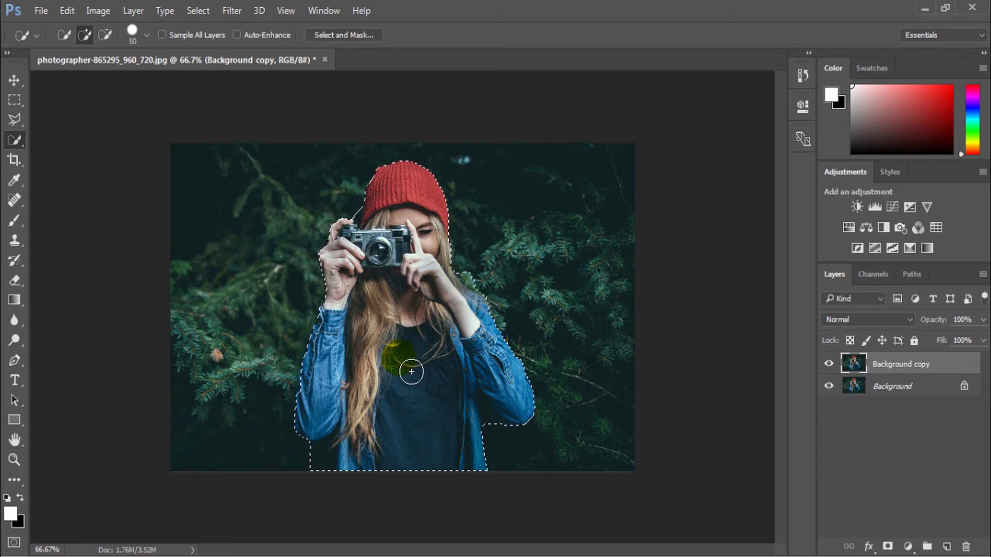
pyautogui.moveTo(313, 391)
pyautogui.mouseDown()
pyautogui.moveTo(325, 407)
pyautogui.moveTo(315, 379)
pyautogui.moveTo(265, 398)
pyautogui.moveTo(248, 381)
pyautogui.mouseUp()
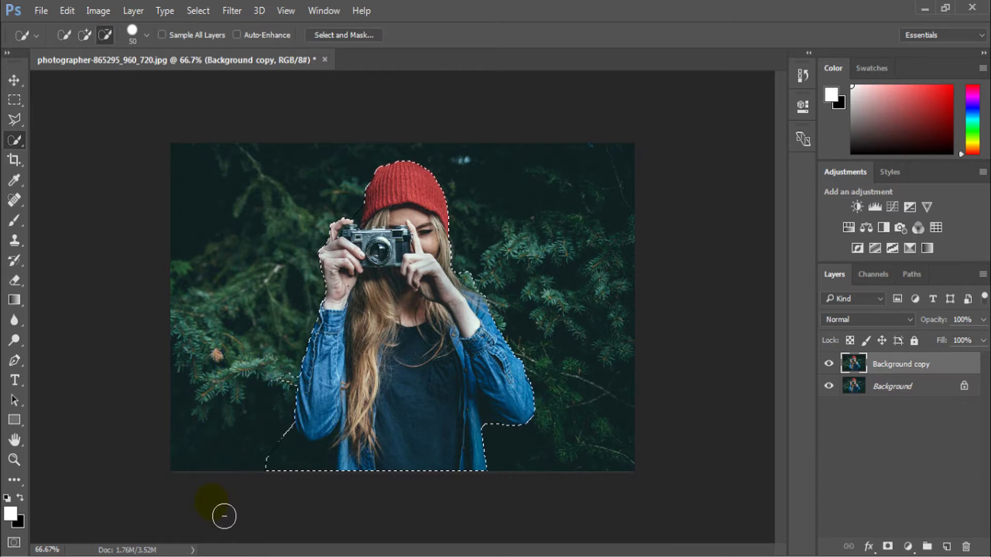
pyautogui.moveTo(221, 515); pyautogui.dragTo(295, 380)
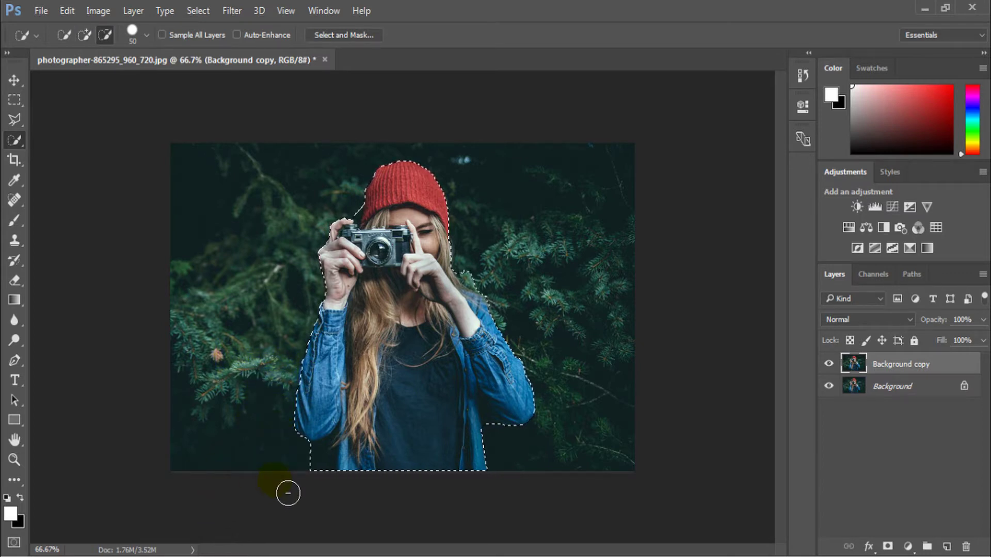
pyautogui.moveTo(333, 455)
pyautogui.mouseDown()
pyautogui.moveTo(349, 469)
pyautogui.moveTo(360, 450)
pyautogui.moveTo(356, 461)
pyautogui.moveTo(445, 446)
pyautogui.mouseUp()
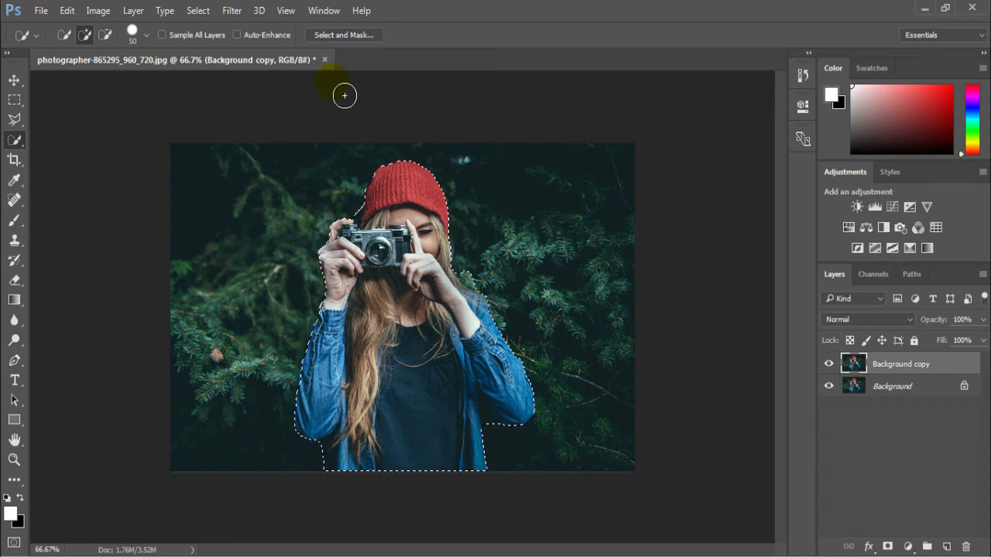
# In Select and Mask, refine the edges along both sleeves, camera top, hair and shoulder
pyautogui.click(345, 35)
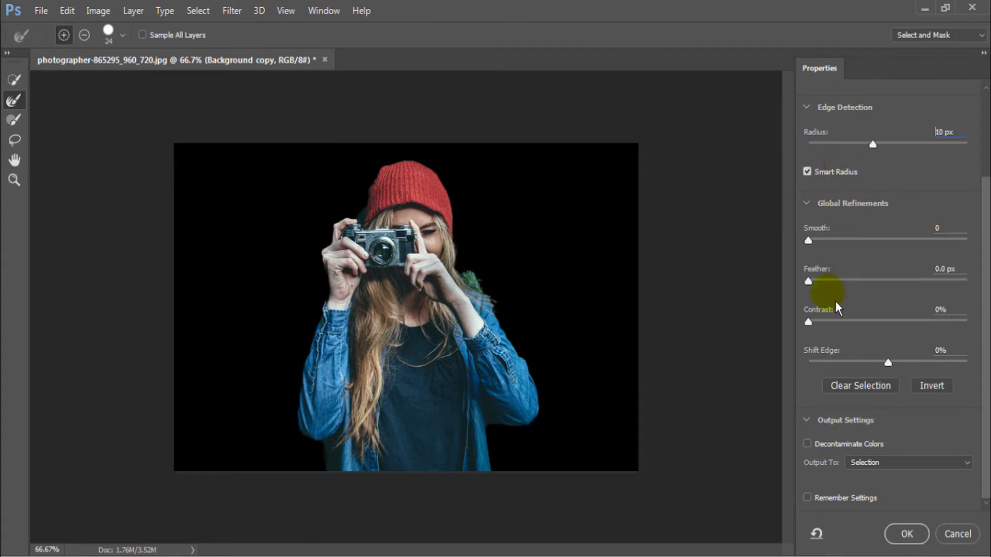
pyautogui.moveTo(501, 350); pyautogui.dragTo(519, 364)
pyautogui.moveTo(395, 246)
pyautogui.mouseDown()
pyautogui.moveTo(371, 224)
pyautogui.moveTo(373, 207)
pyautogui.mouseUp()
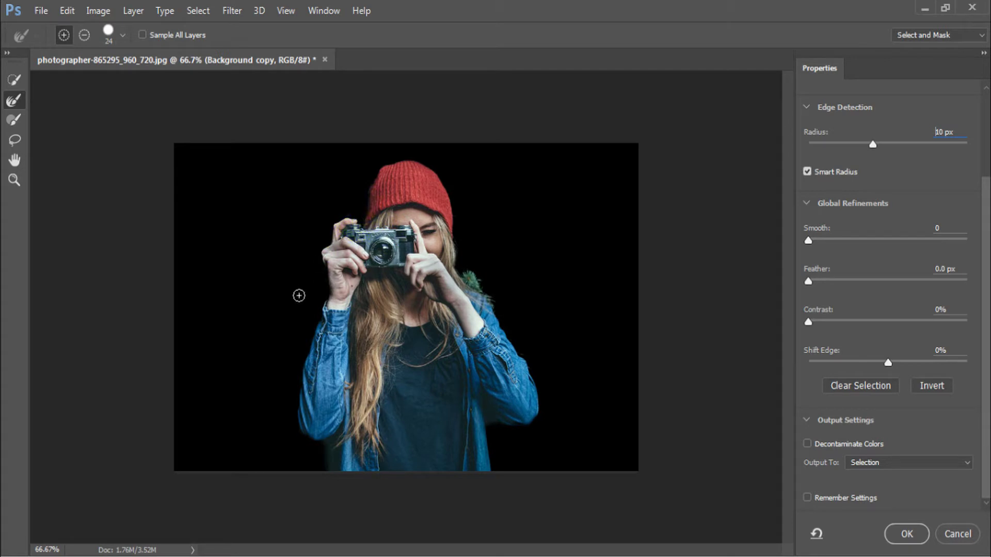
pyautogui.moveTo(318, 328); pyautogui.dragTo(332, 356)
pyautogui.moveTo(315, 402)
pyautogui.mouseDown()
pyautogui.moveTo(319, 449)
pyautogui.moveTo(340, 452)
pyautogui.moveTo(338, 480)
pyautogui.mouseUp()
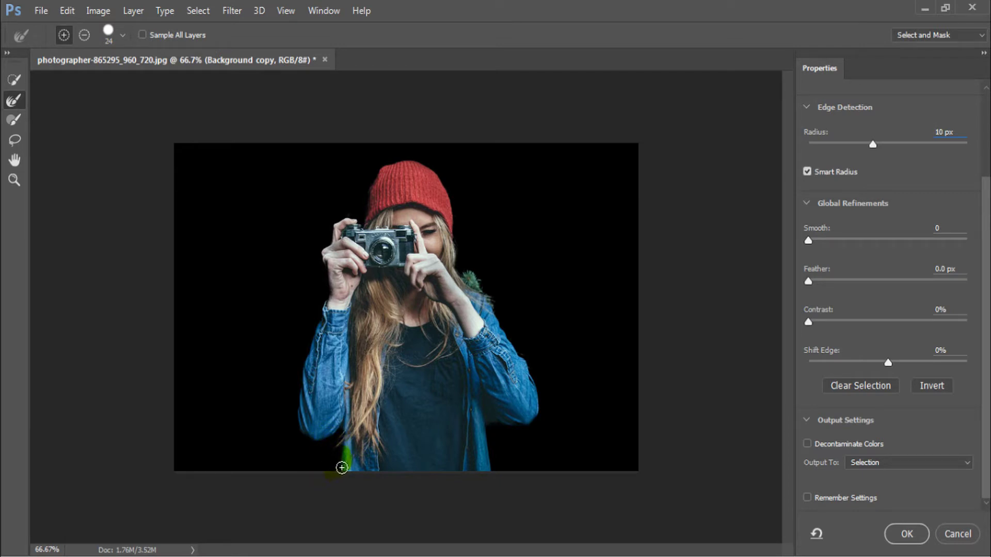
pyautogui.moveTo(498, 428); pyautogui.dragTo(505, 420)
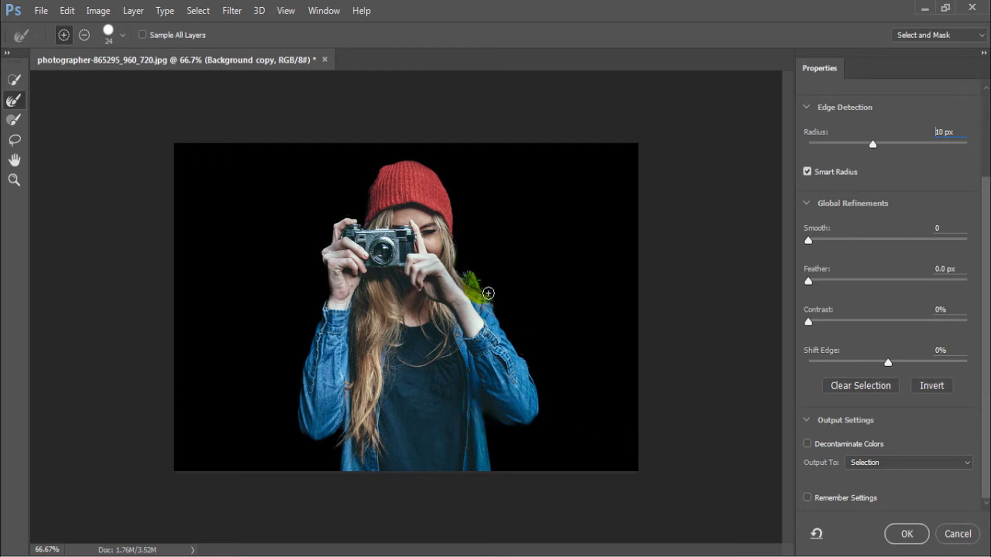
pyautogui.moveTo(473, 280); pyautogui.dragTo(494, 298)
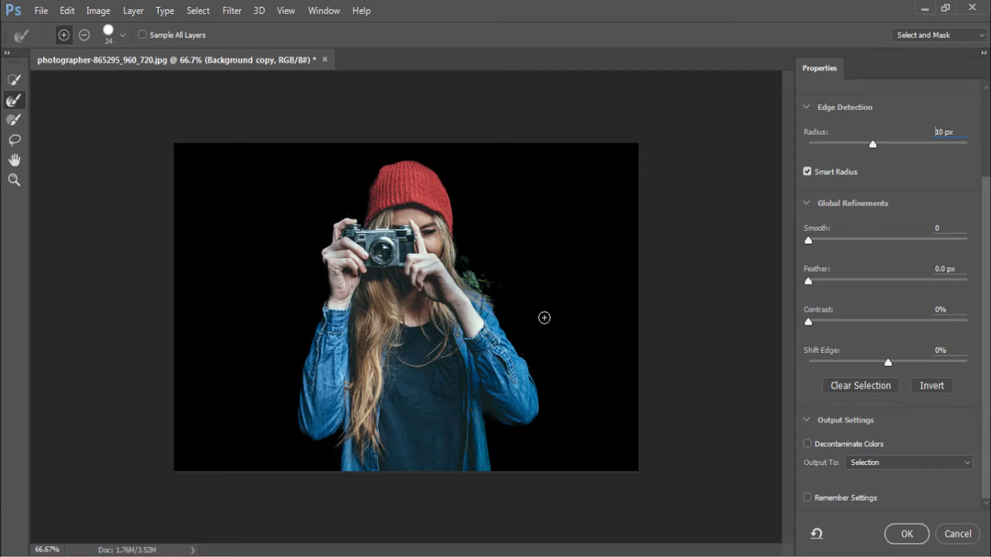
# Output the refined selection to a new layer with layer mask
pyautogui.click(929, 463)
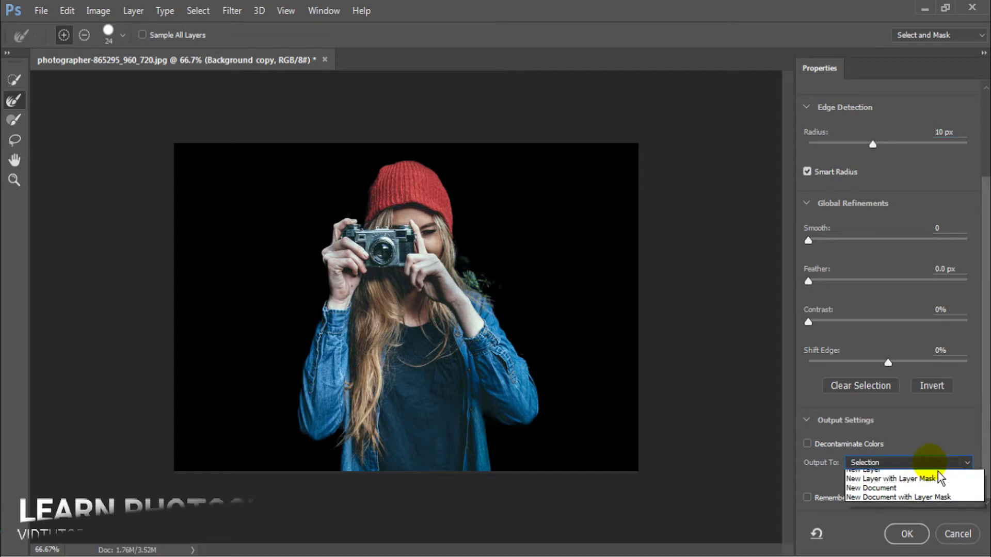
pyautogui.click(911, 508)
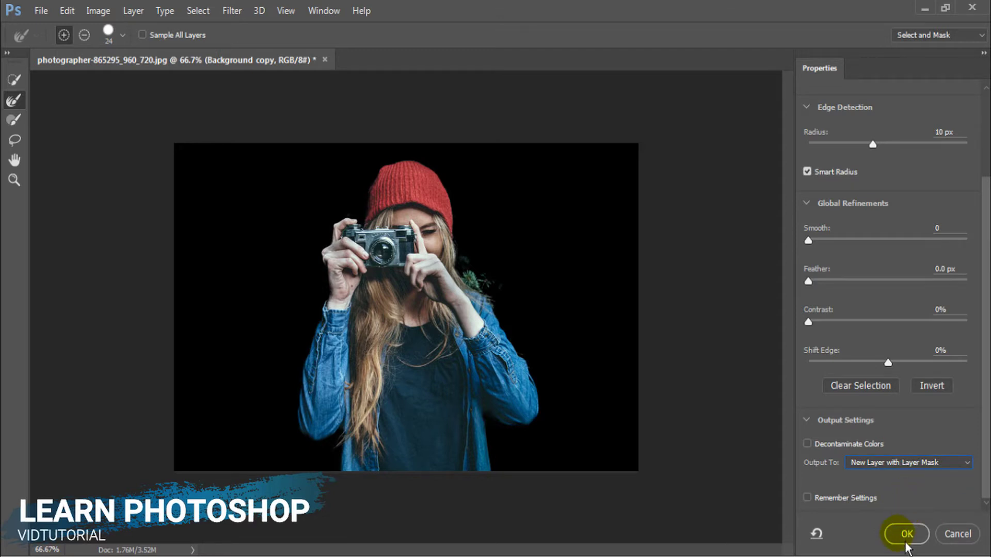
pyautogui.click(907, 534)
# Hide the background layers, erase the foliage beside the shoulder, then show Background copy again
pyautogui.click(829, 407)
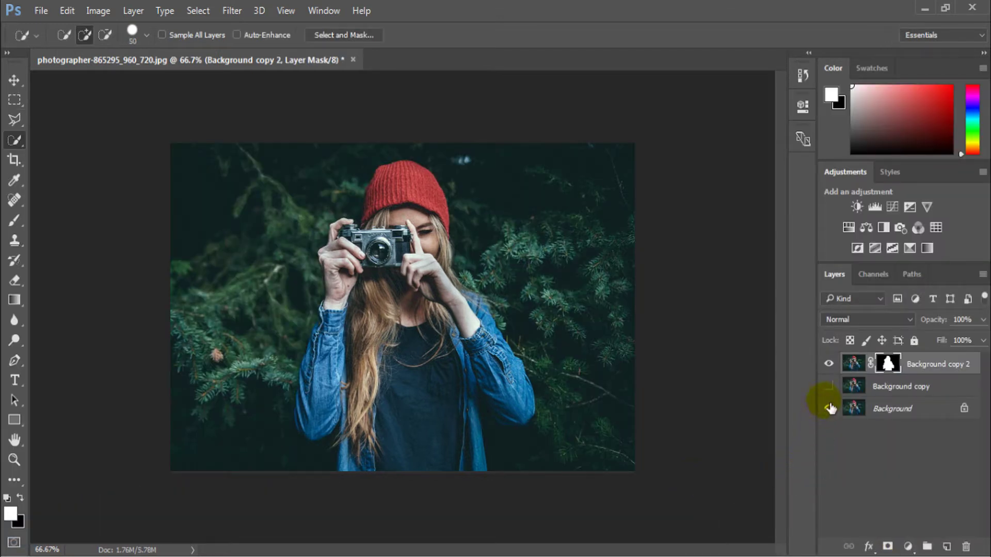
pyautogui.click(834, 411)
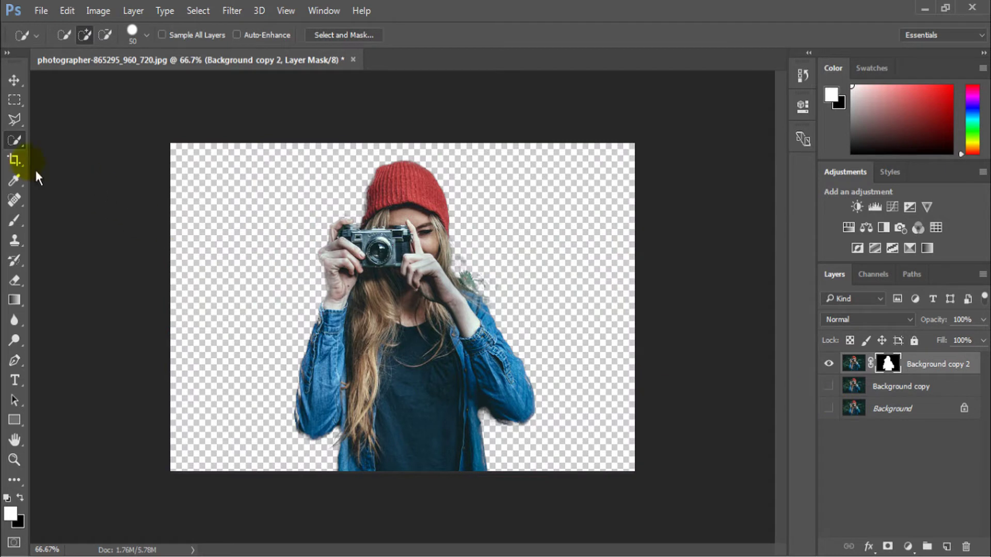
pyautogui.click(15, 280)
pyautogui.moveTo(509, 285)
pyautogui.mouseDown()
pyautogui.moveTo(487, 283)
pyautogui.moveTo(513, 305)
pyautogui.moveTo(538, 265)
pyautogui.moveTo(598, 398)
pyautogui.mouseUp()
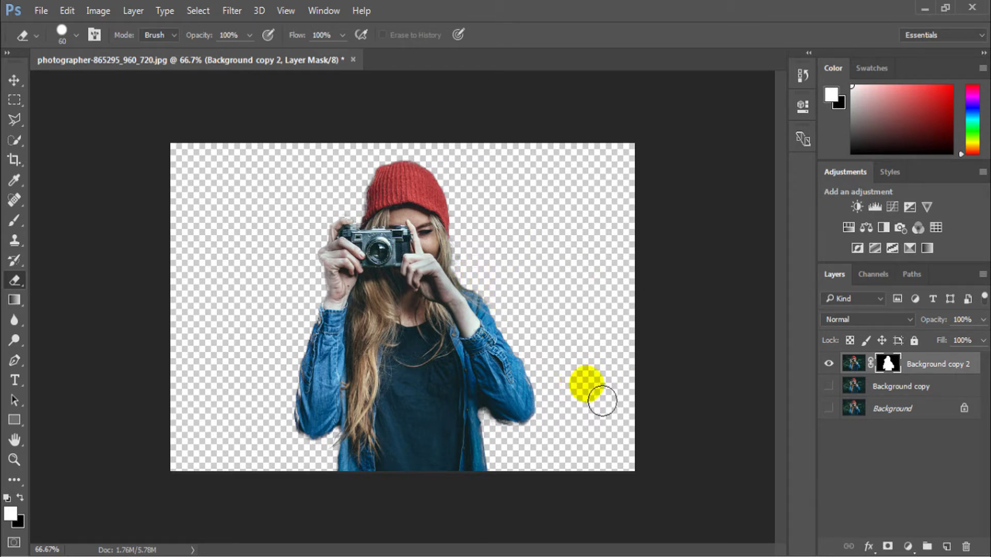
pyautogui.click(828, 386)
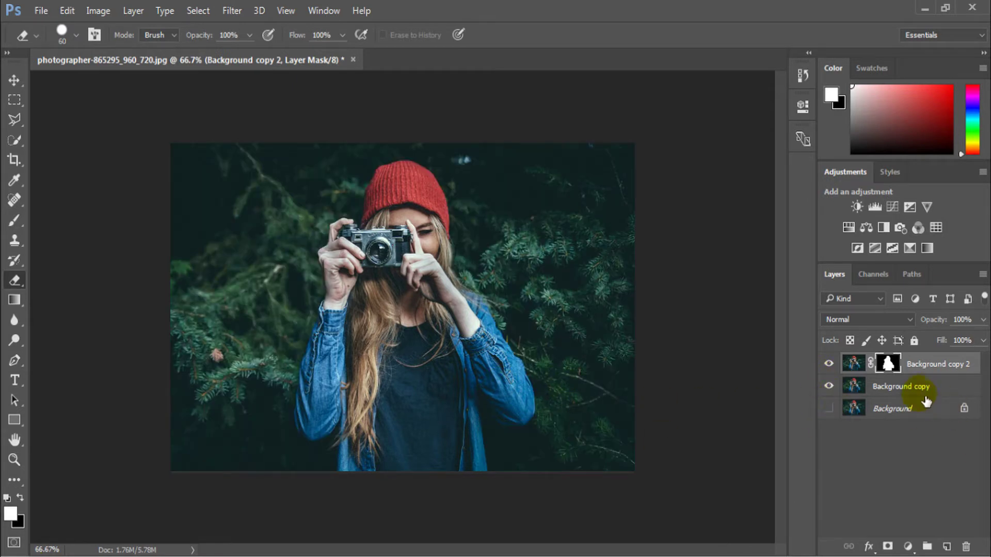
# Load the cut-out as a selection on Background copy and expand it by 10 pixels
pyautogui.keyDown('ctrl'); pyautogui.click(890, 364); pyautogui.keyUp('ctrl')
pyautogui.click(854, 386)
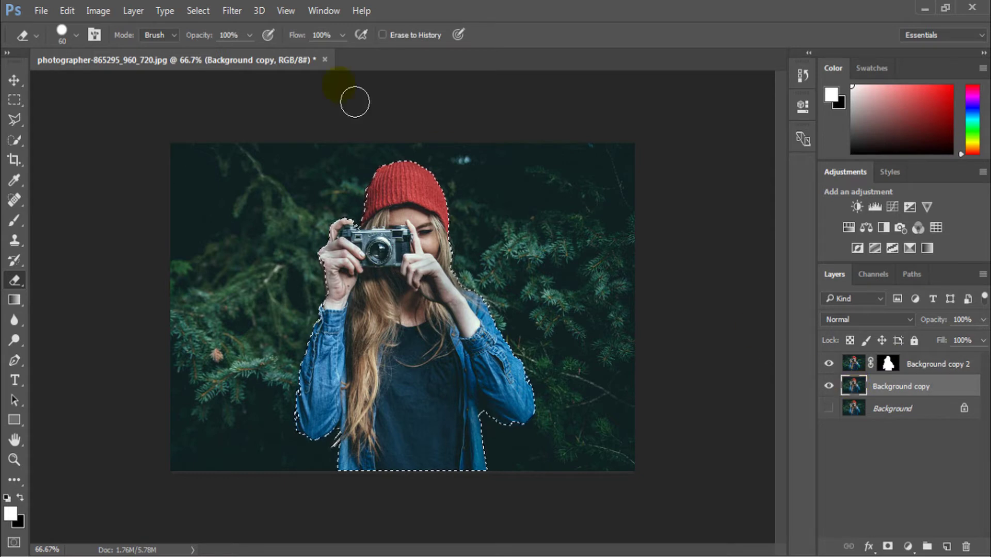
pyautogui.click(200, 11)
pyautogui.moveTo(232, 192)
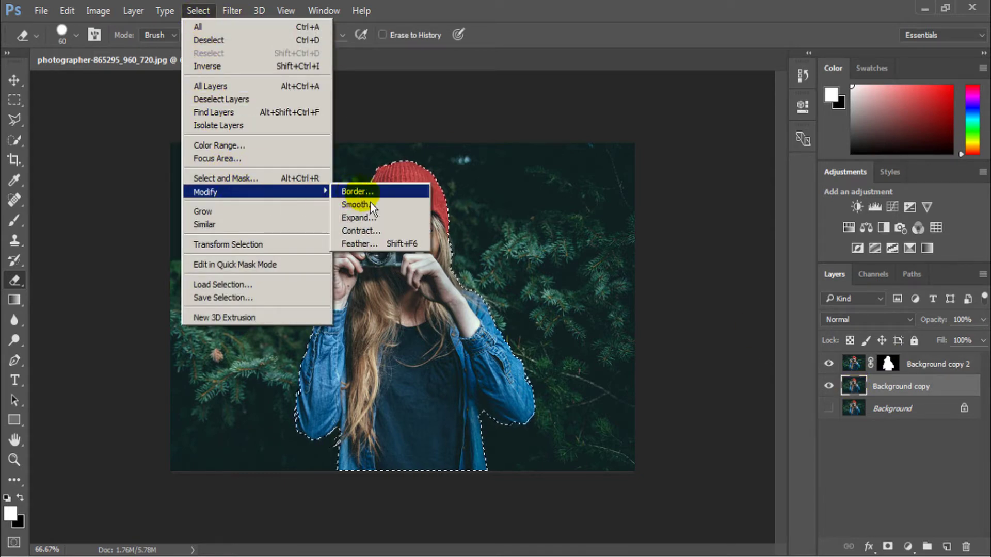
pyautogui.click(370, 217)
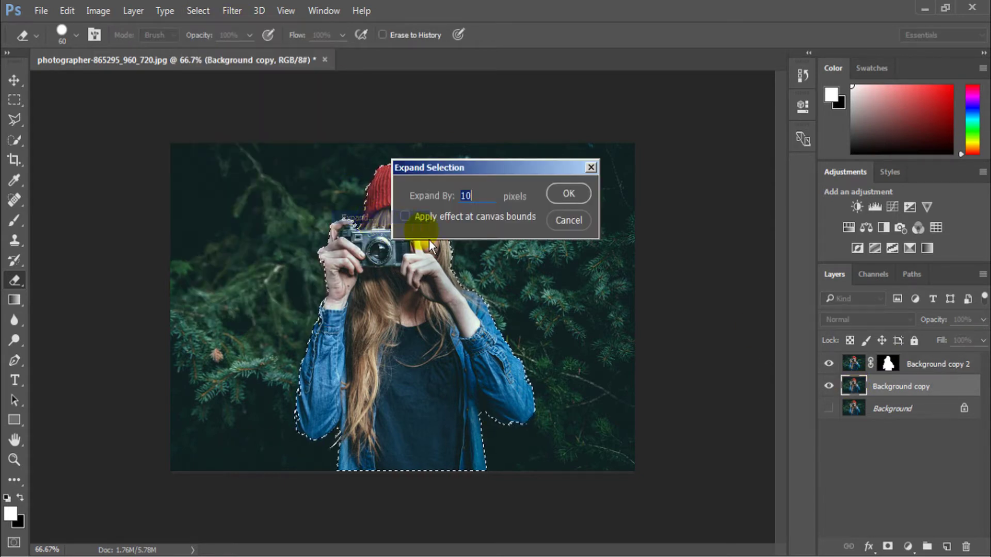
pyautogui.click(569, 194)
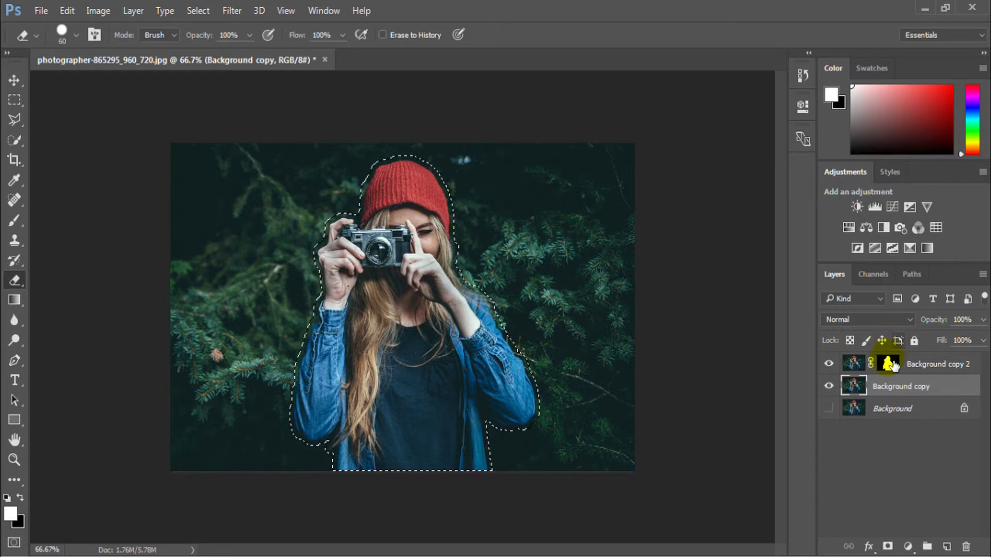
# Check the eraser's brush size and hardness settings, dismissing them each time
pyautogui.rightClick(419, 302)
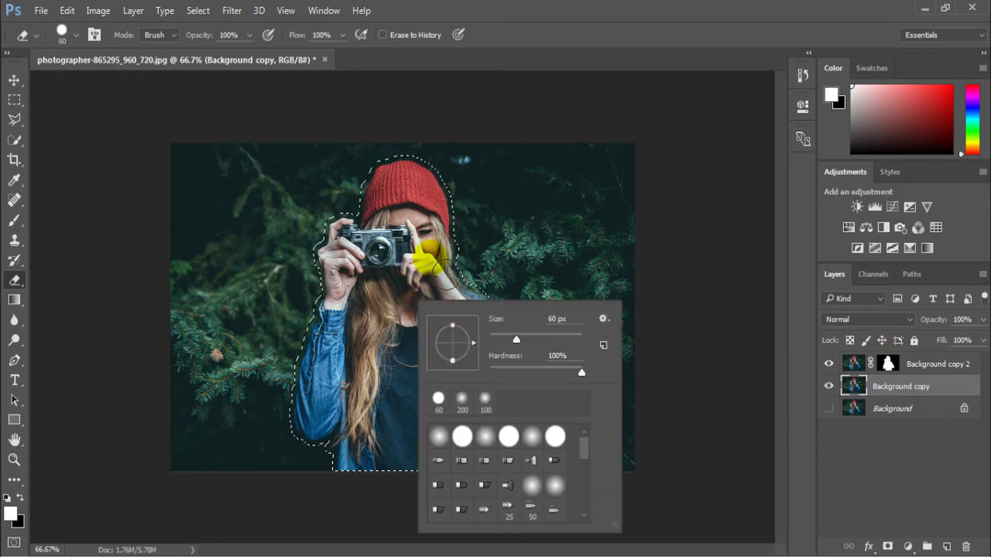
pyautogui.click(640, 50)
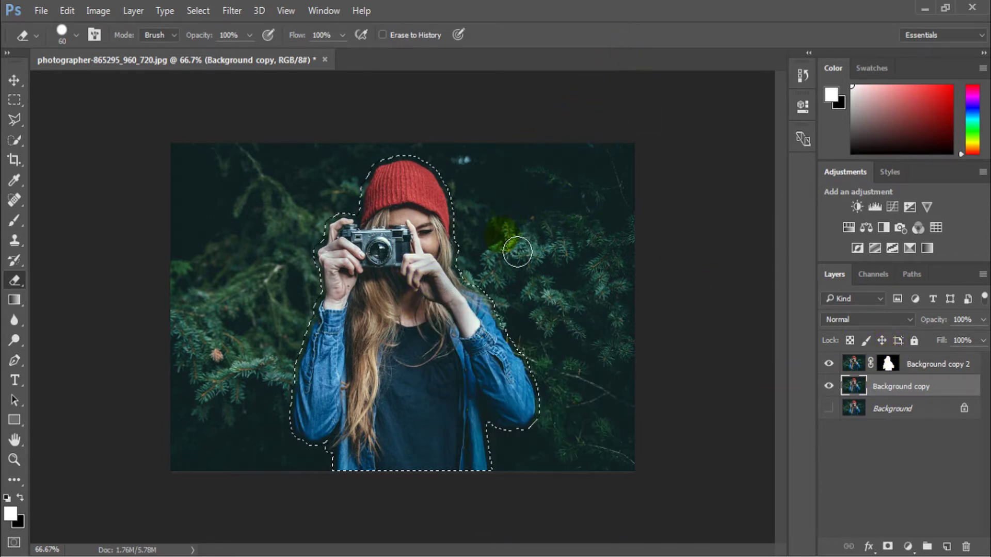
pyautogui.rightClick(471, 283)
pyautogui.click(581, 33)
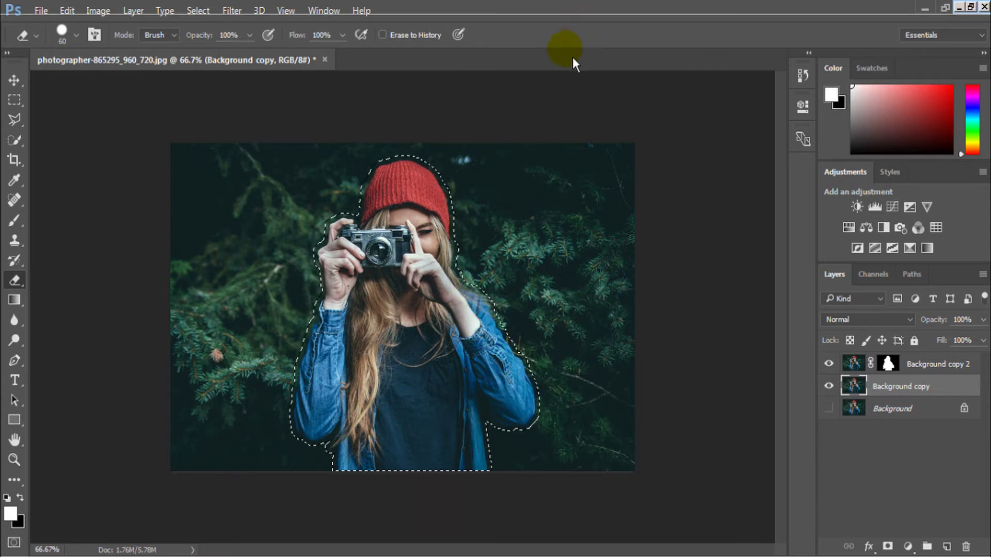
# With the Move tool, inspect the layers under the woman, then select Background copy
pyautogui.press('v')
pyautogui.rightClick(475, 303)
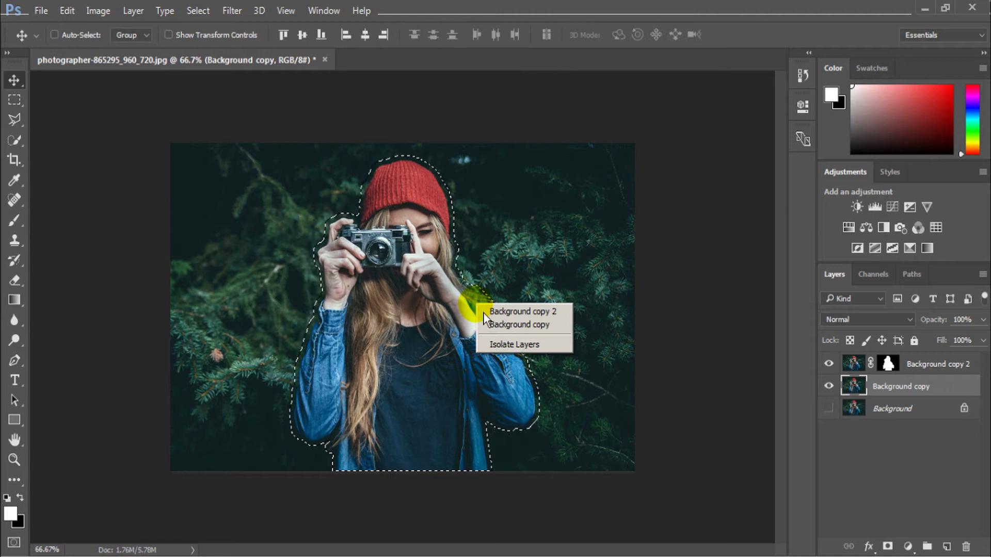
pyautogui.rightClick(467, 275)
pyautogui.click(864, 389)
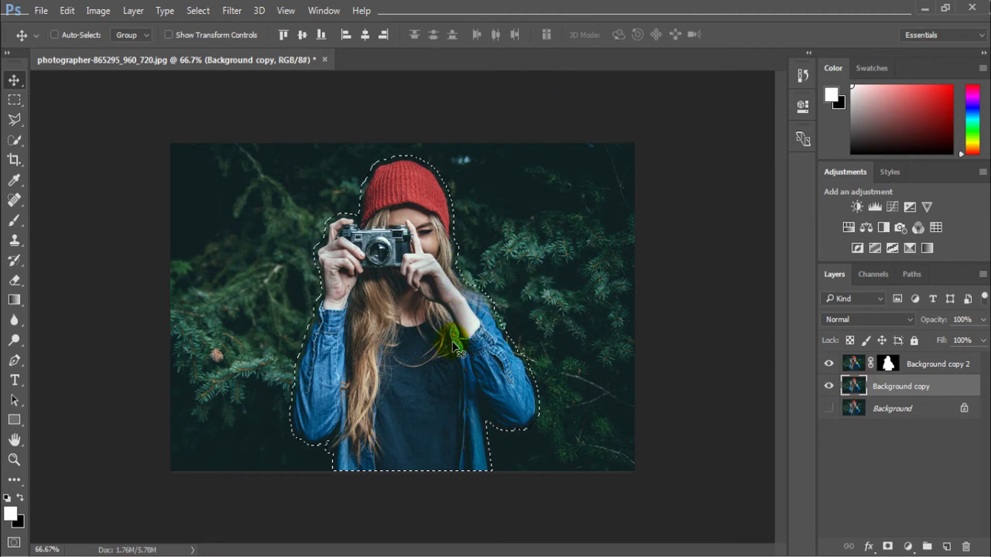
pyautogui.rightClick(477, 326)
pyautogui.click(732, 28)
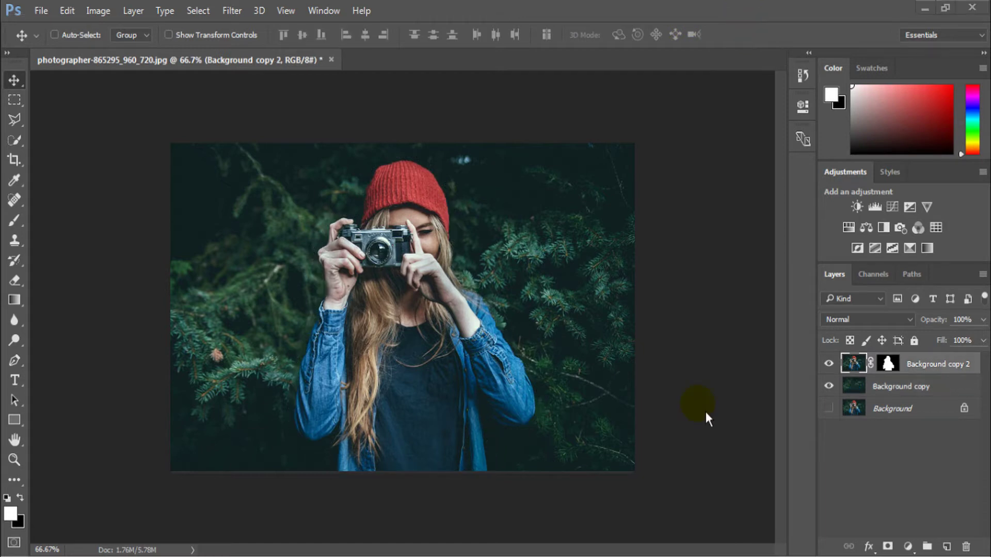
pyautogui.click(913, 387)
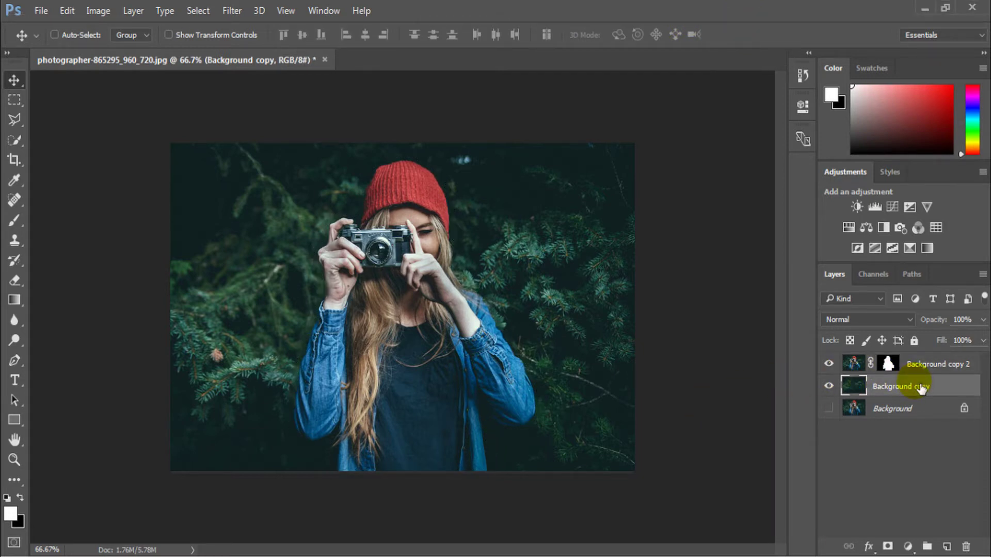
# Apply a Tilt-Shift blur: sharp band lowered over the woman, 31 px blur, light bokeh 70%
pyautogui.click(246, 11)
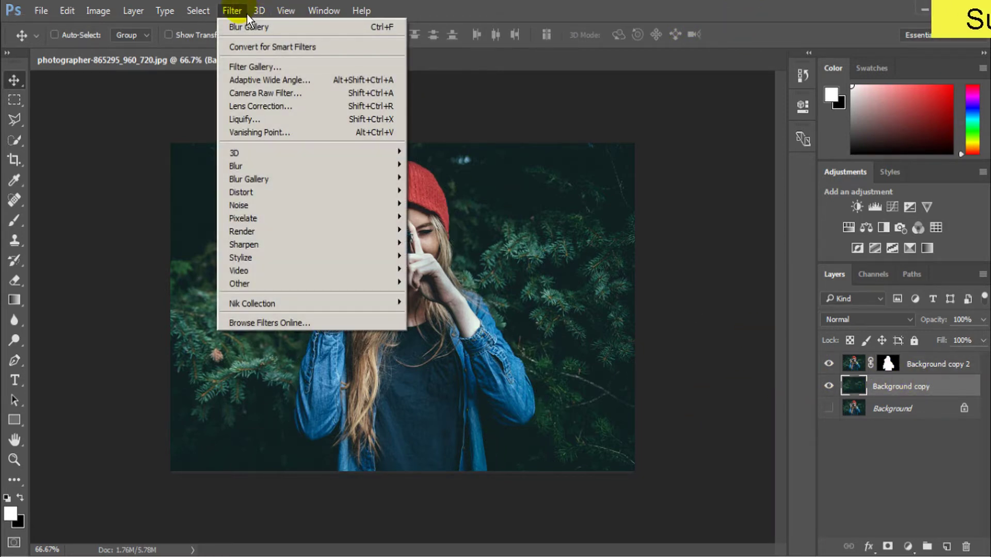
pyautogui.moveTo(249, 178)
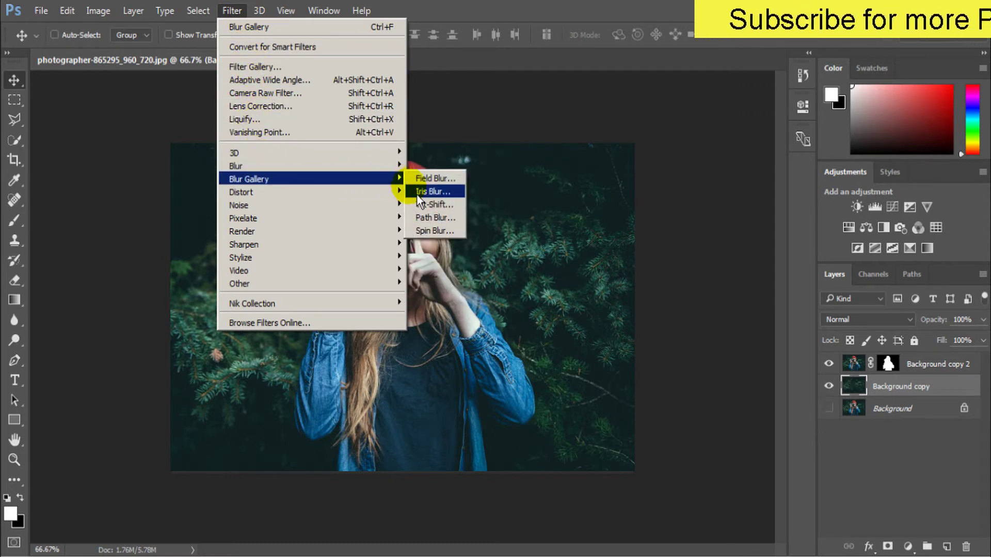
pyautogui.click(434, 207)
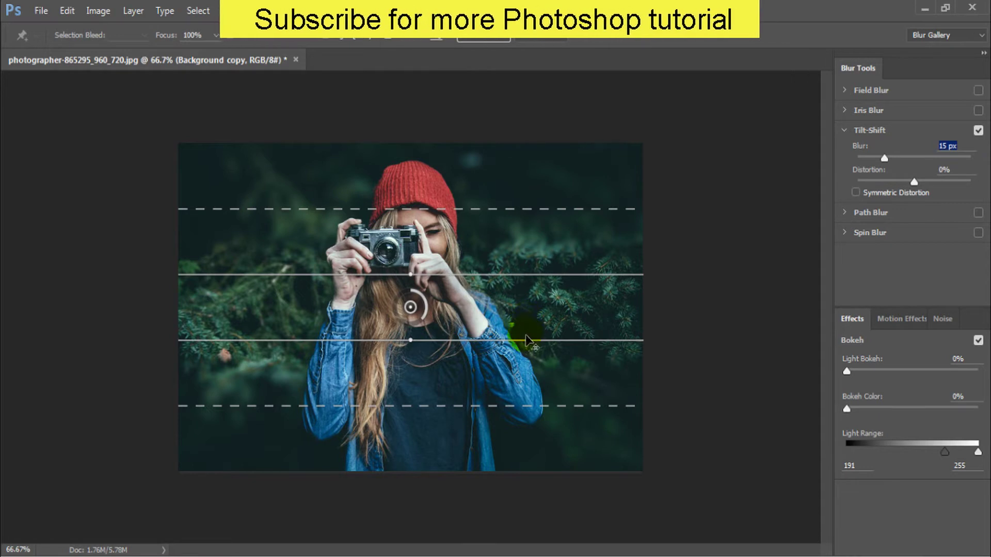
pyautogui.moveTo(521, 369); pyautogui.dragTo(518, 533)
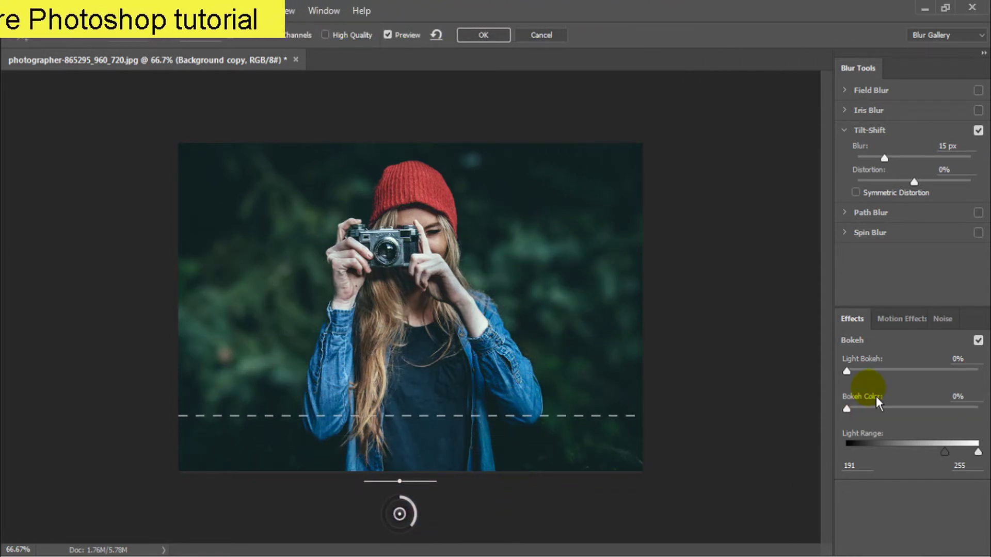
pyautogui.moveTo(894, 169); pyautogui.dragTo(906, 164)
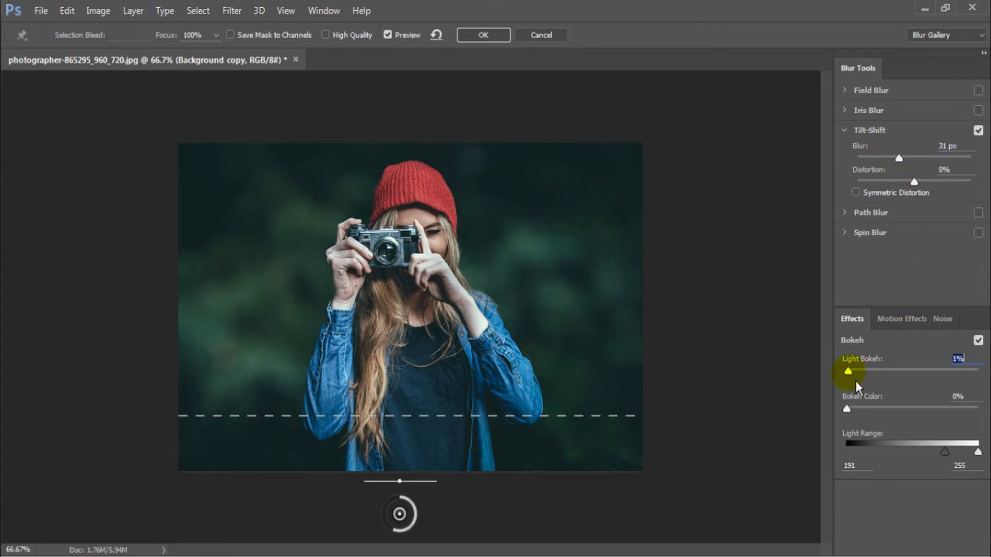
pyautogui.moveTo(846, 371); pyautogui.dragTo(948, 378)
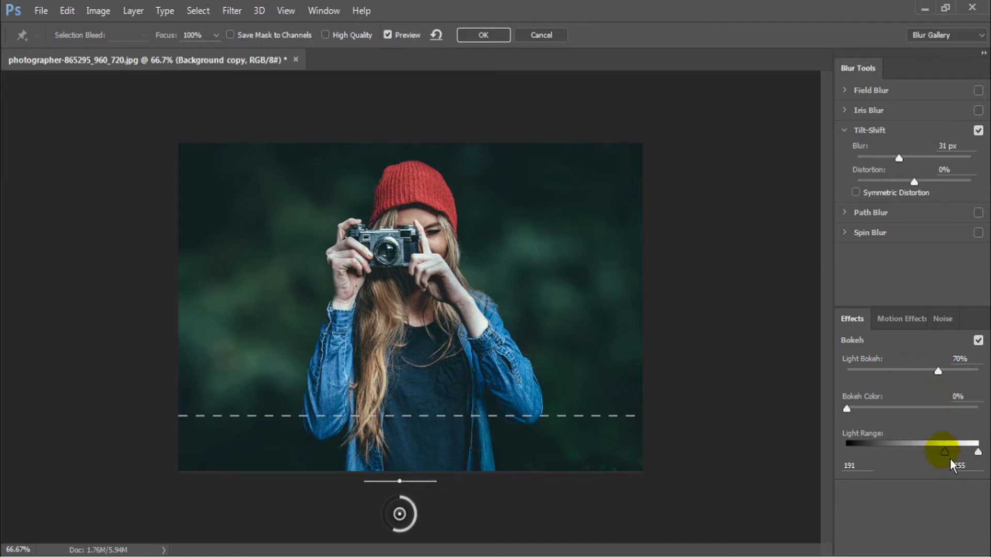
# Finish the tilt-shift at 60 px blur, widened light range and 81% light bokeh
pyautogui.moveTo(956, 458); pyautogui.dragTo(964, 456)
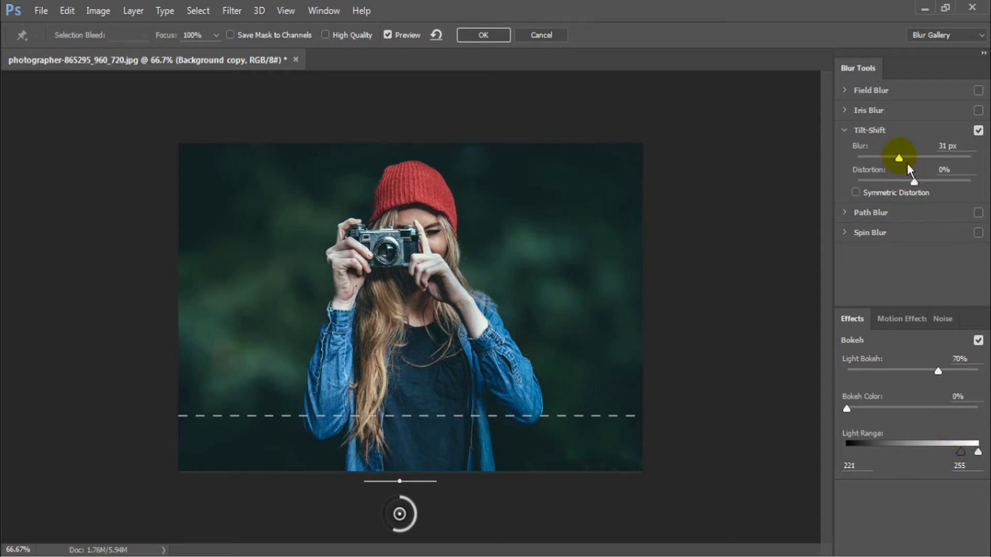
pyautogui.moveTo(915, 163); pyautogui.dragTo(918, 165)
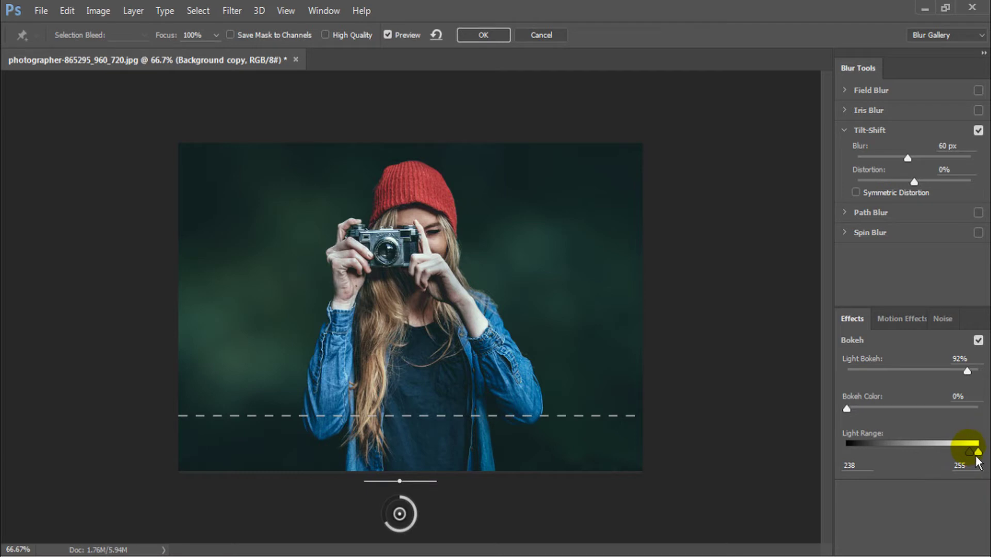
pyautogui.moveTo(951, 455)
pyautogui.mouseDown()
pyautogui.moveTo(864, 455)
pyautogui.moveTo(905, 450)
pyautogui.mouseUp()
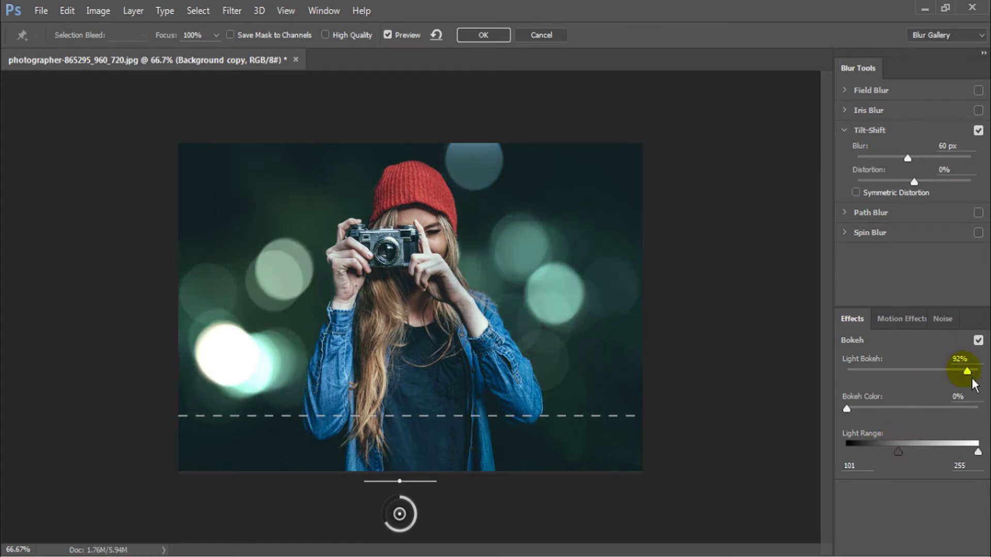
pyautogui.moveTo(972, 378); pyautogui.dragTo(960, 377)
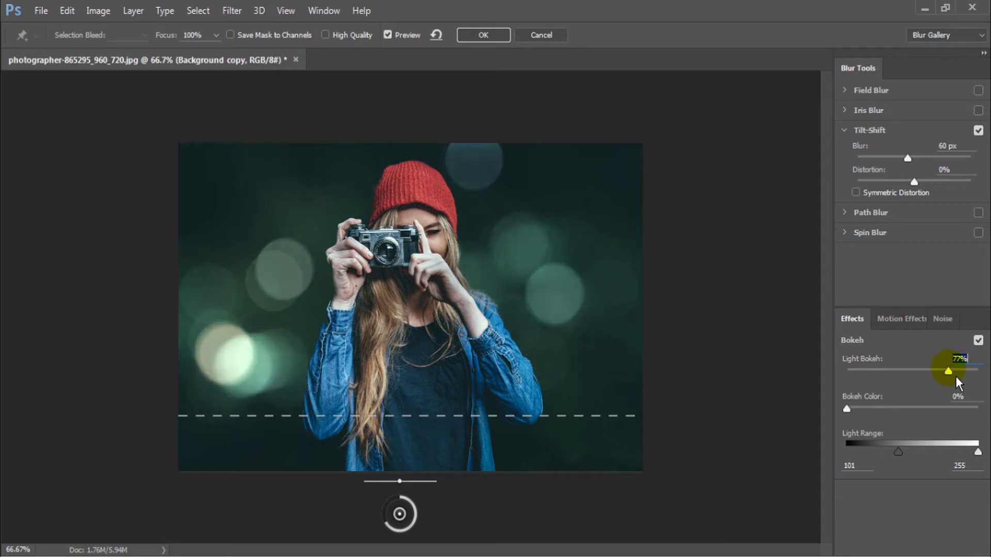
pyautogui.moveTo(960, 377); pyautogui.dragTo(959, 393)
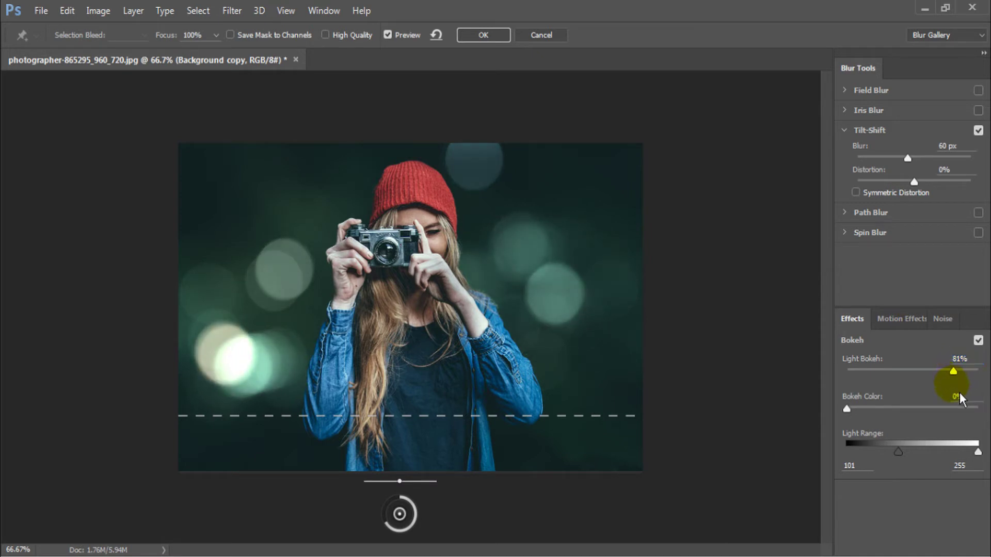
pyautogui.click(501, 36)
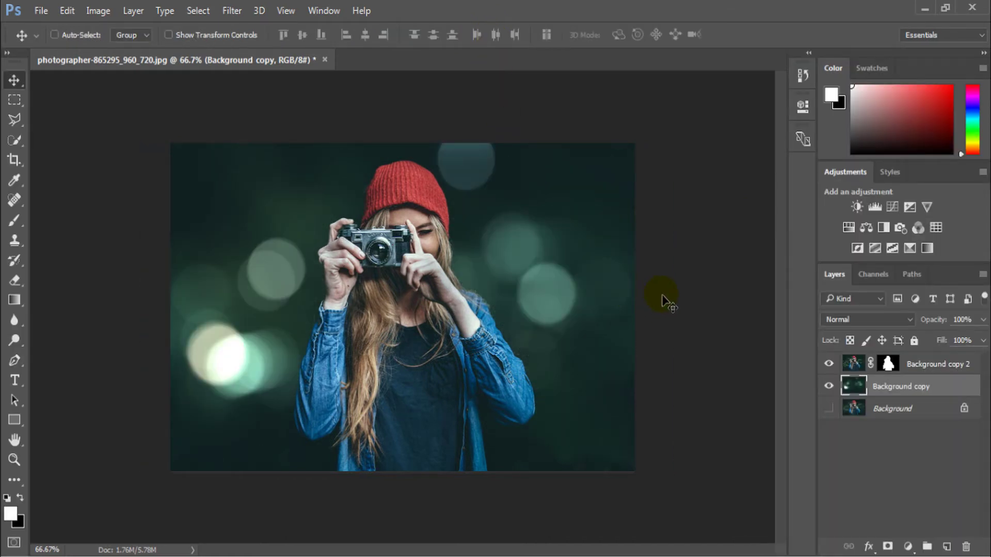
# Duplicate Background copy and Background copy 2 and merge them into Background copy 4
pyautogui.click(921, 365)
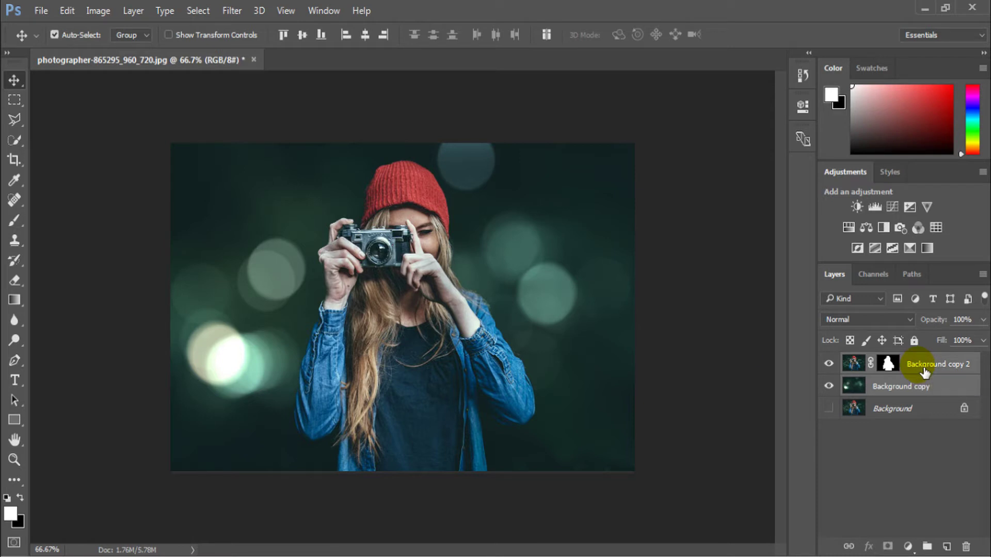
pyautogui.hotkey('ctrl', 'j')
pyautogui.hotkey('ctrl', 'e')
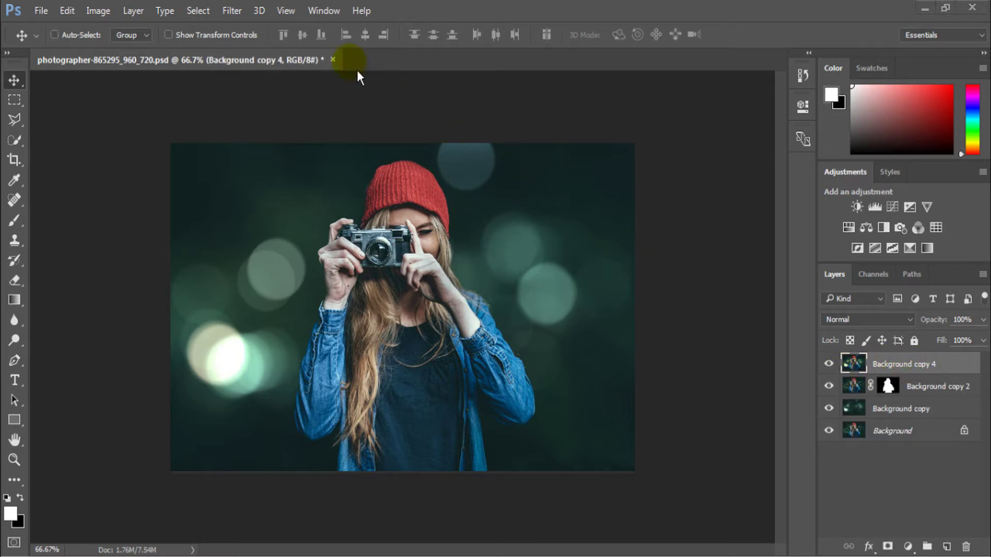
# In the Camera Raw Filter, set Exposure +0.25, Highlights +31, Shadows +23 and Clarity +15
pyautogui.click(243, 12)
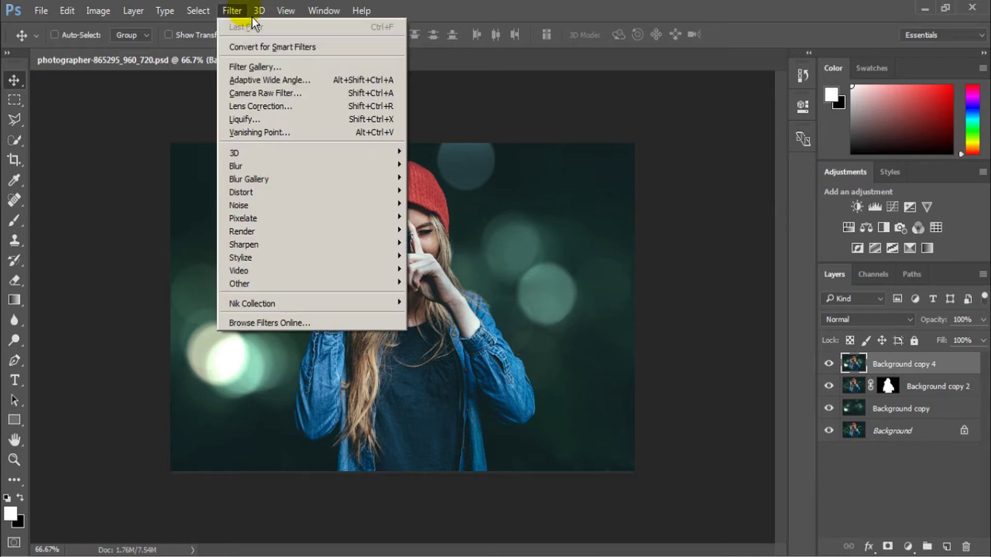
pyautogui.click(262, 94)
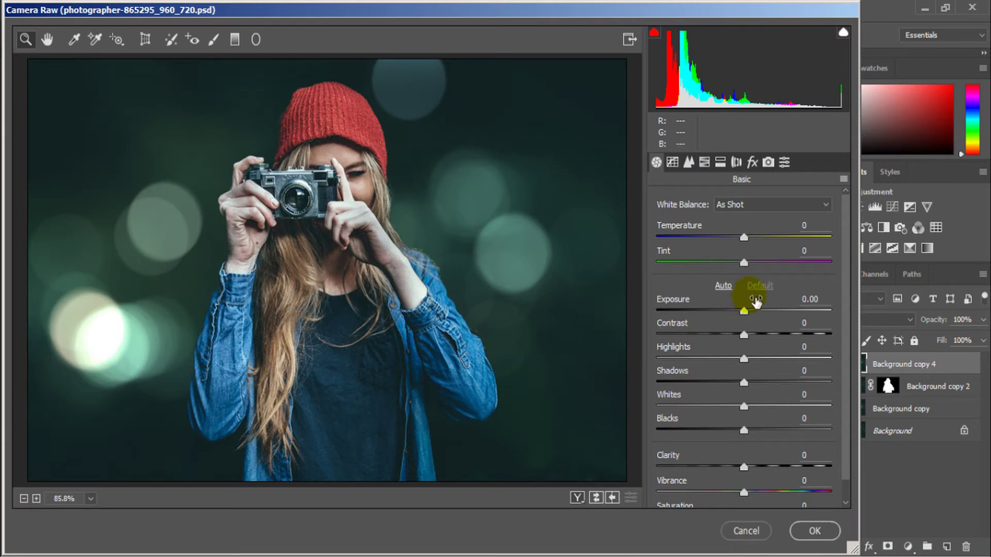
pyautogui.moveTo(746, 311)
pyautogui.mouseDown()
pyautogui.moveTo(758, 335)
pyautogui.moveTo(744, 357)
pyautogui.moveTo(811, 358)
pyautogui.mouseUp()
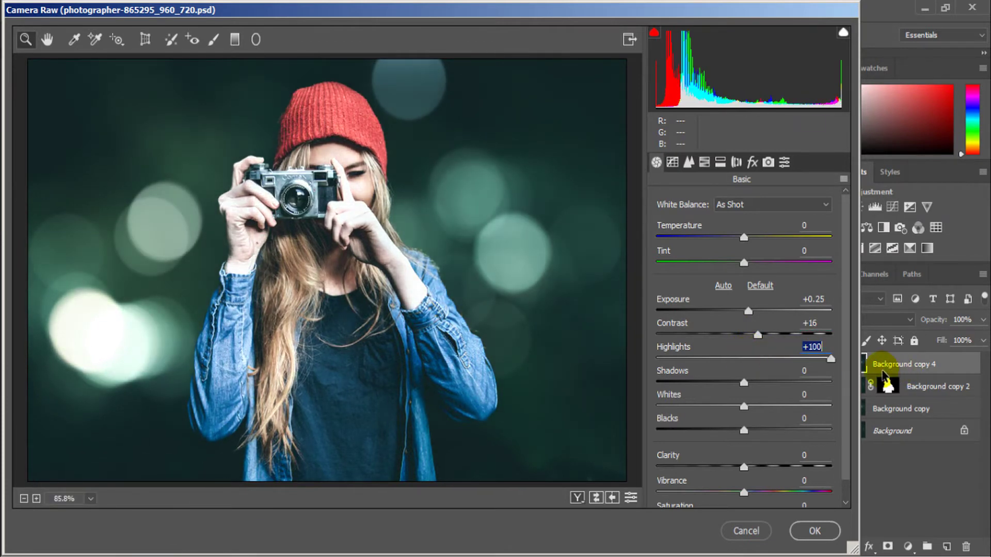
pyautogui.write('31')
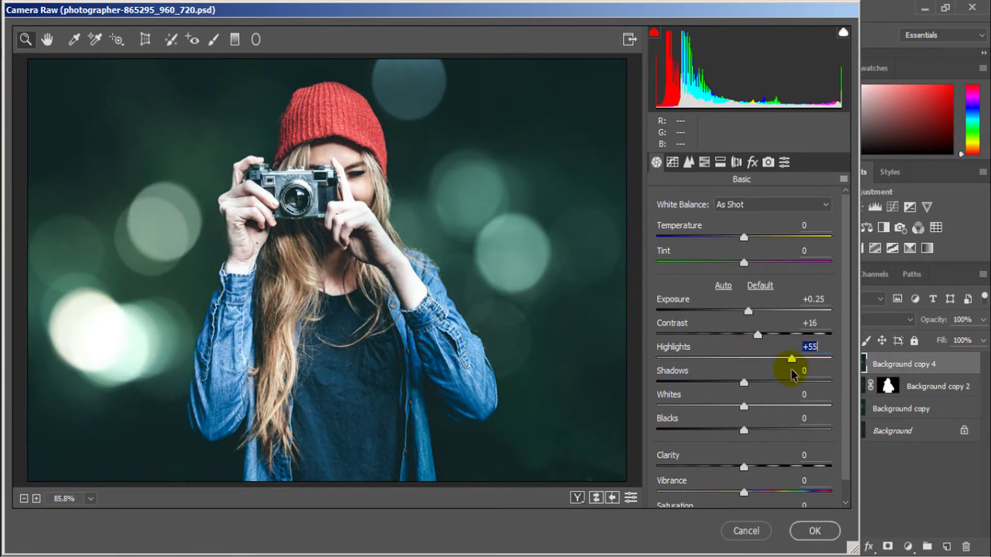
pyautogui.press('Tab')
pyautogui.moveTo(744, 390)
pyautogui.mouseDown()
pyautogui.moveTo(785, 407)
pyautogui.moveTo(730, 409)
pyautogui.moveTo(768, 409)
pyautogui.moveTo(758, 406)
pyautogui.moveTo(758, 432)
pyautogui.mouseUp()
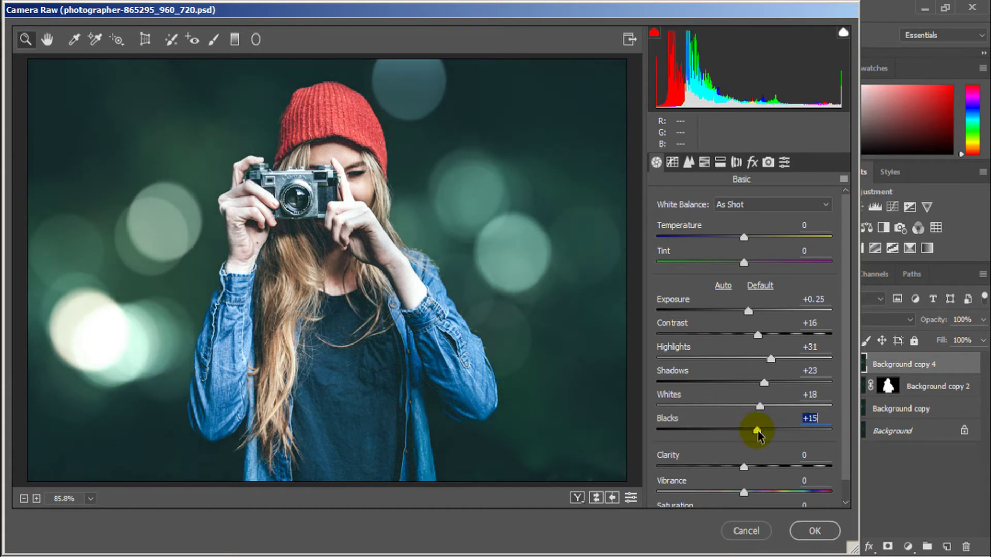
pyautogui.moveTo(744, 467)
pyautogui.mouseDown()
pyautogui.moveTo(769, 467)
pyautogui.moveTo(757, 467)
pyautogui.moveTo(747, 493)
pyautogui.mouseUp()
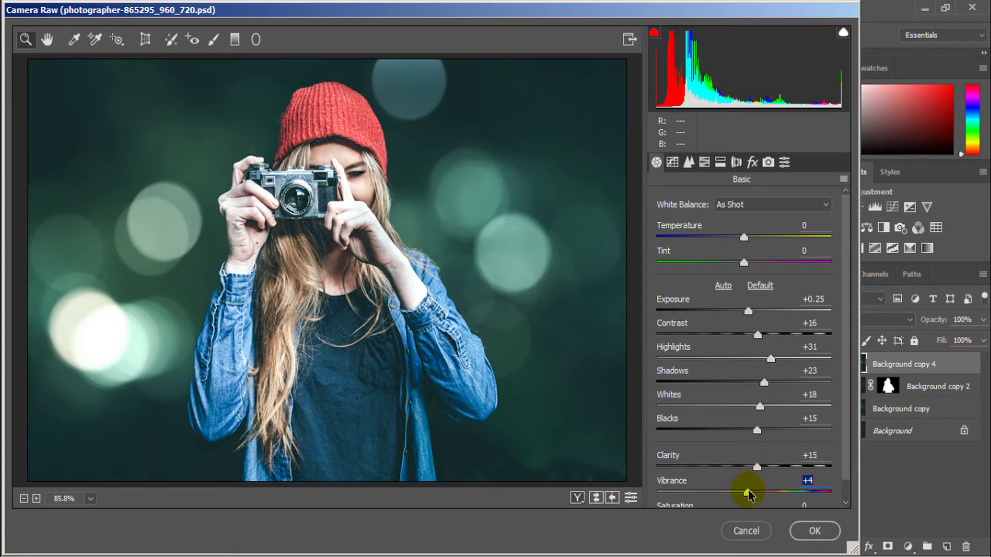
# In HSL, brighten red luminance, boost red and magenta saturation, and shift the reds hue to +18
pyautogui.click(703, 163)
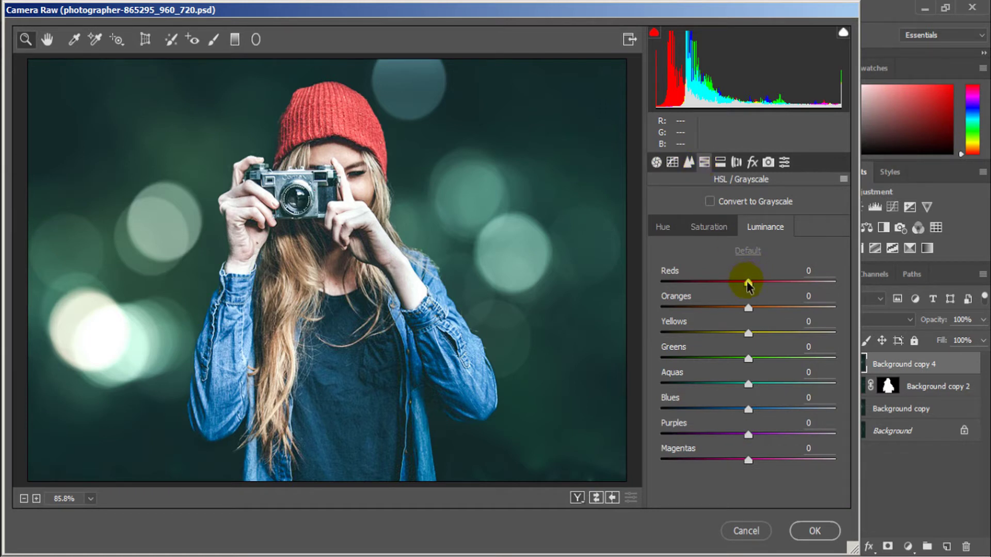
pyautogui.moveTo(748, 282)
pyautogui.mouseDown()
pyautogui.moveTo(801, 287)
pyautogui.moveTo(721, 287)
pyautogui.moveTo(769, 296)
pyautogui.moveTo(763, 308)
pyautogui.moveTo(730, 312)
pyautogui.moveTo(762, 336)
pyautogui.moveTo(711, 337)
pyautogui.moveTo(749, 357)
pyautogui.mouseUp()
pyautogui.click(708, 227)
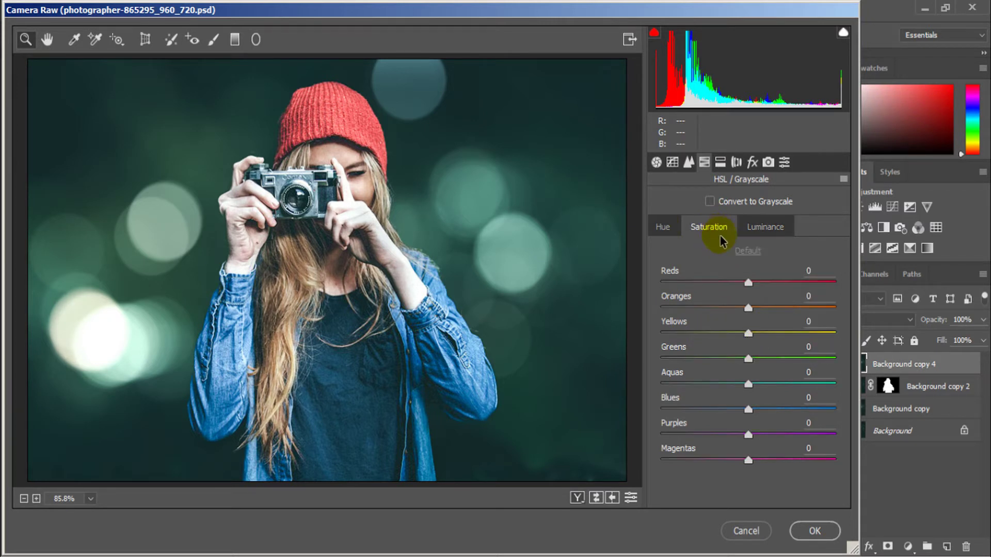
pyautogui.moveTo(748, 283)
pyautogui.mouseDown()
pyautogui.moveTo(778, 281)
pyautogui.moveTo(730, 283)
pyautogui.moveTo(782, 292)
pyautogui.moveTo(760, 335)
pyautogui.mouseUp()
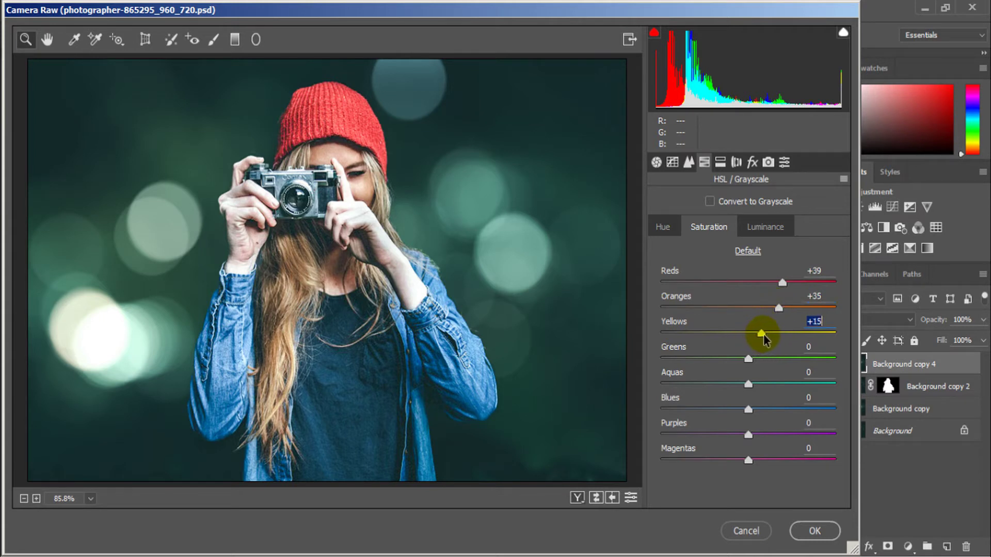
pyautogui.click(748, 460)
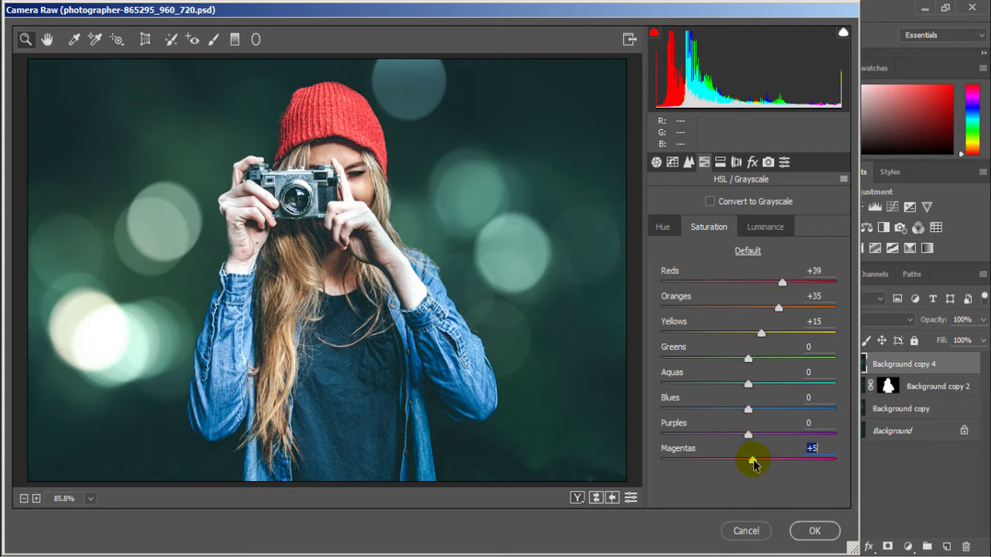
pyautogui.click(663, 227)
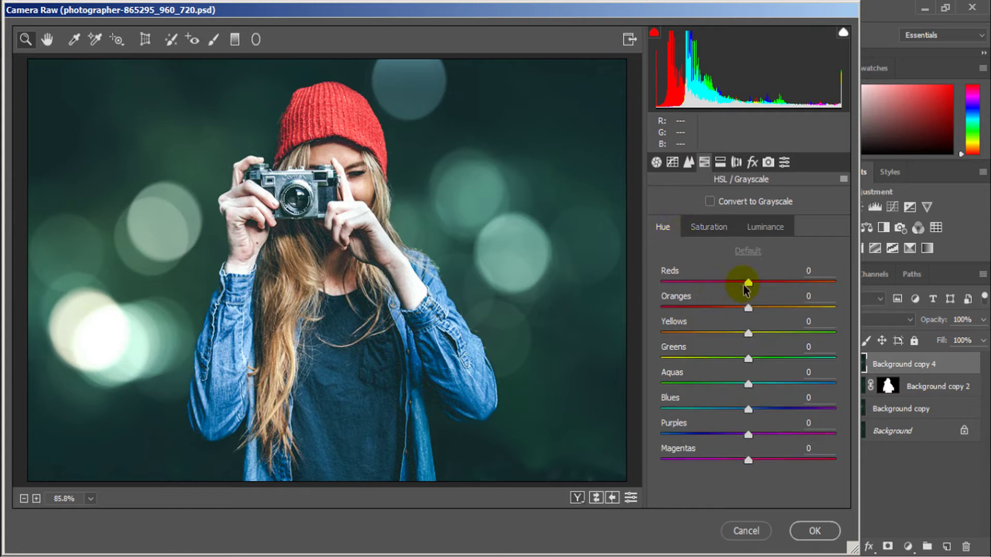
pyautogui.moveTo(748, 283)
pyautogui.mouseDown()
pyautogui.moveTo(757, 283)
pyautogui.moveTo(730, 309)
pyautogui.moveTo(763, 338)
pyautogui.moveTo(742, 335)
pyautogui.moveTo(851, 340)
pyautogui.moveTo(754, 334)
pyautogui.mouseUp()
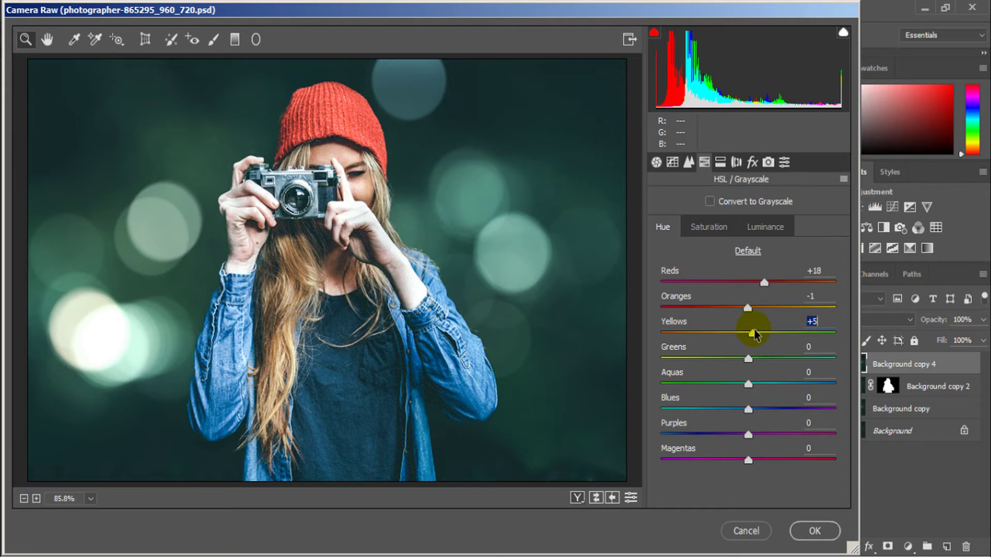
# On the Tone Curve's Green channel, lower the shadows and nudge the top endpoint down
pyautogui.click(689, 164)
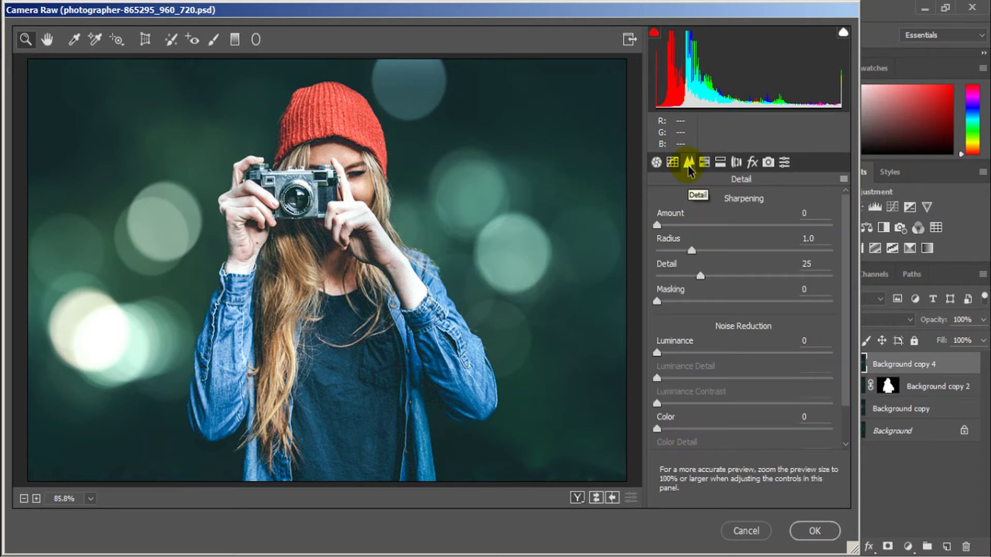
pyautogui.click(673, 165)
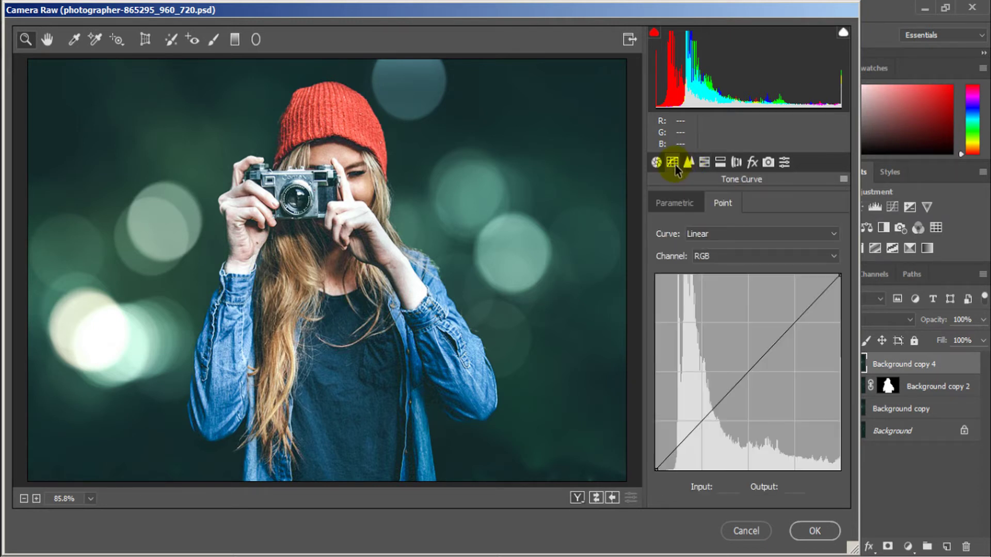
pyautogui.click(781, 255)
pyautogui.click(754, 294)
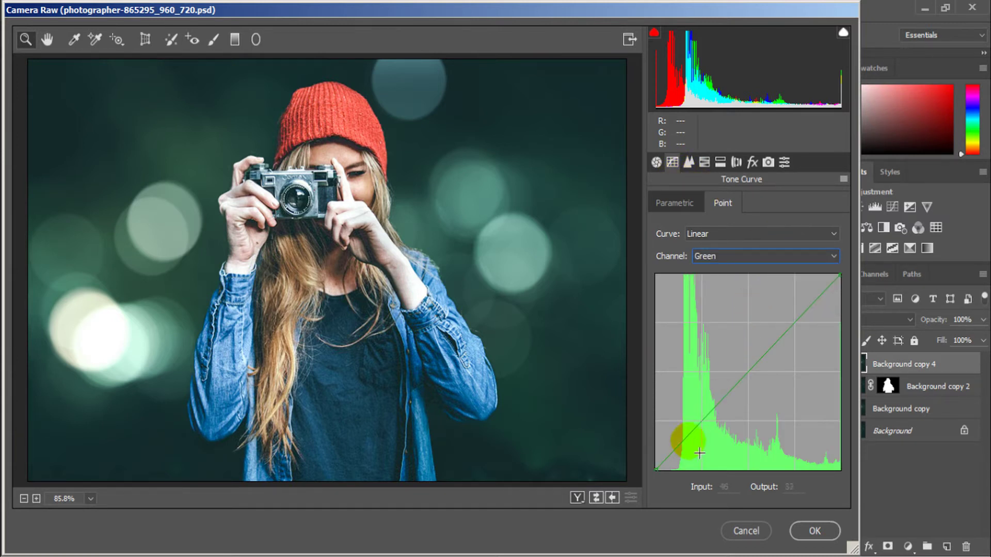
pyautogui.moveTo(670, 482)
pyautogui.mouseDown()
pyautogui.moveTo(664, 471)
pyautogui.moveTo(671, 477)
pyautogui.mouseUp()
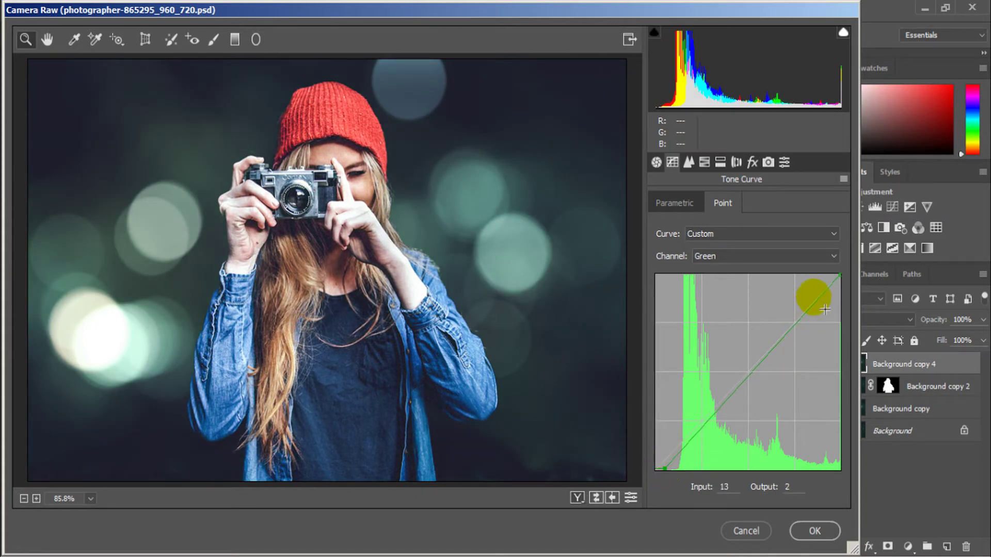
pyautogui.moveTo(839, 277)
pyautogui.mouseDown()
pyautogui.moveTo(847, 288)
pyautogui.moveTo(814, 311)
pyautogui.mouseUp()
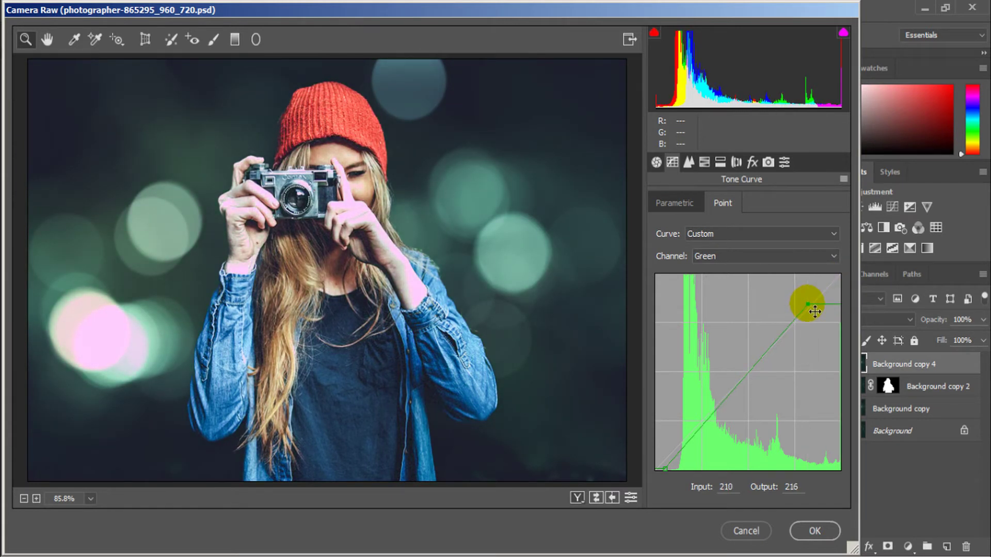
# Lift the Blue curve's darkest point and pull down its brightest point
pyautogui.click(763, 256)
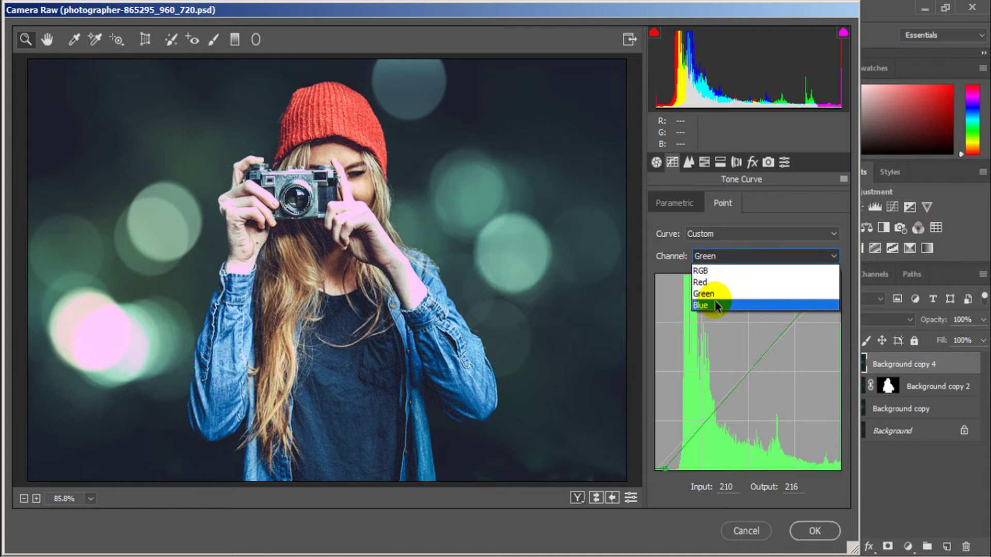
pyautogui.click(716, 305)
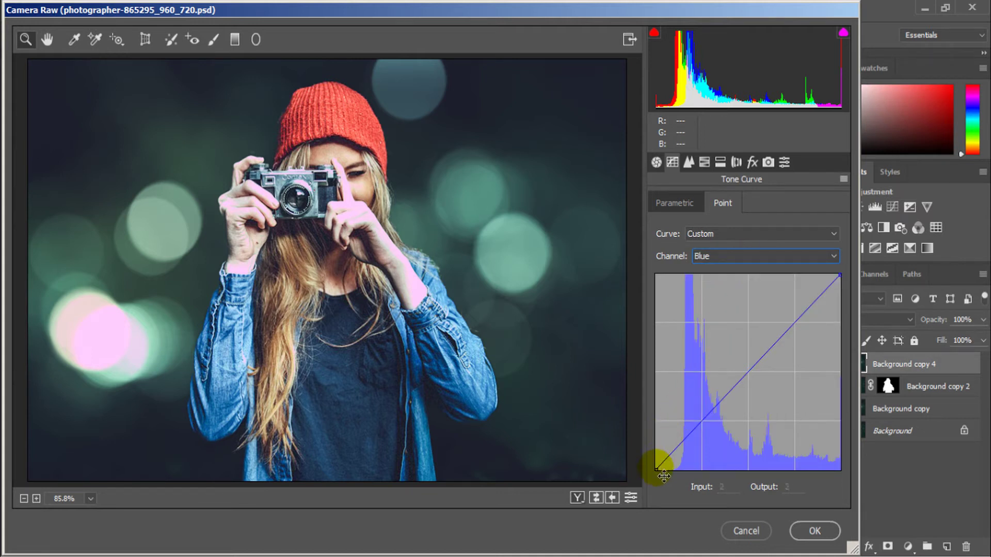
pyautogui.moveTo(663, 476); pyautogui.dragTo(664, 469)
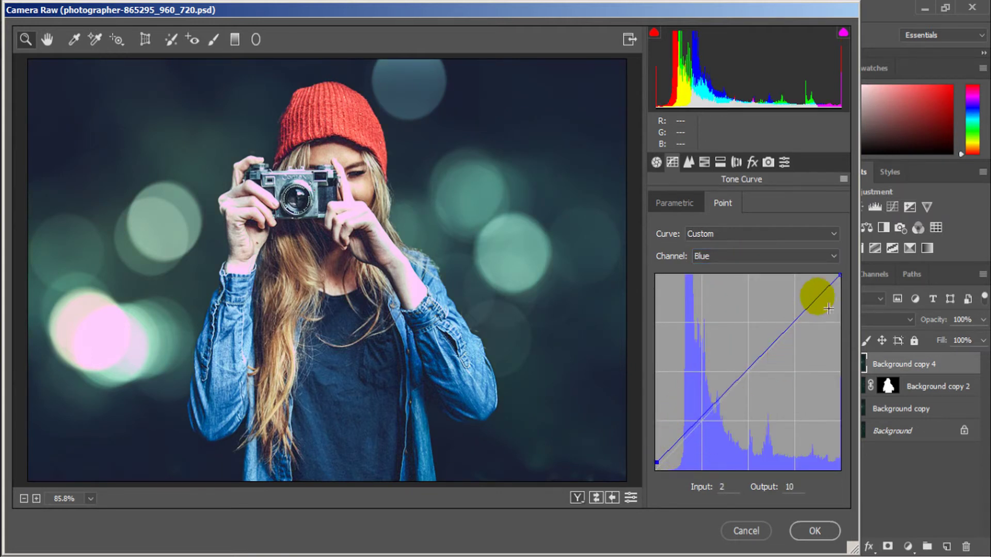
pyautogui.moveTo(839, 277)
pyautogui.mouseDown()
pyautogui.moveTo(790, 320)
pyautogui.moveTo(804, 319)
pyautogui.mouseUp()
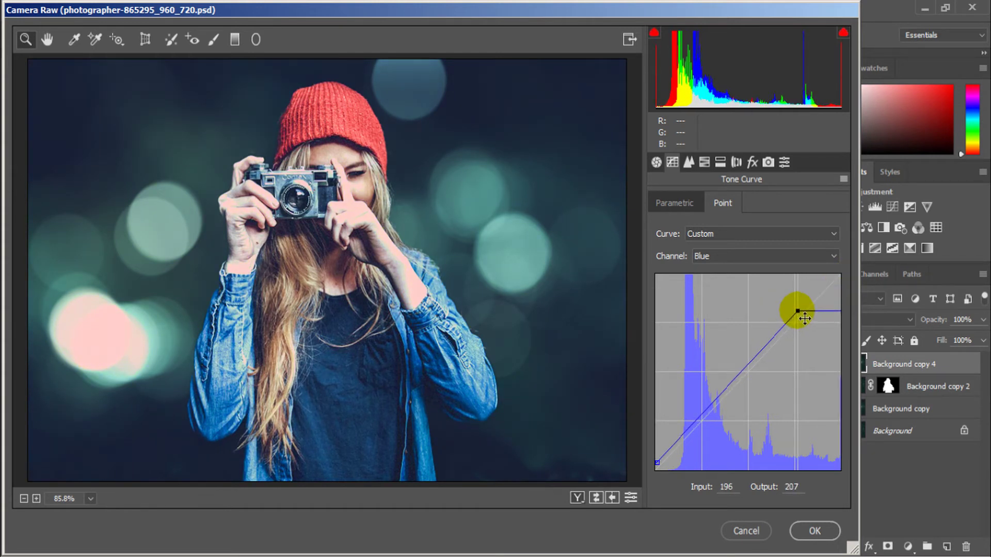
# Add two RGB curve points that brighten the shadows and midtones
pyautogui.click(733, 255)
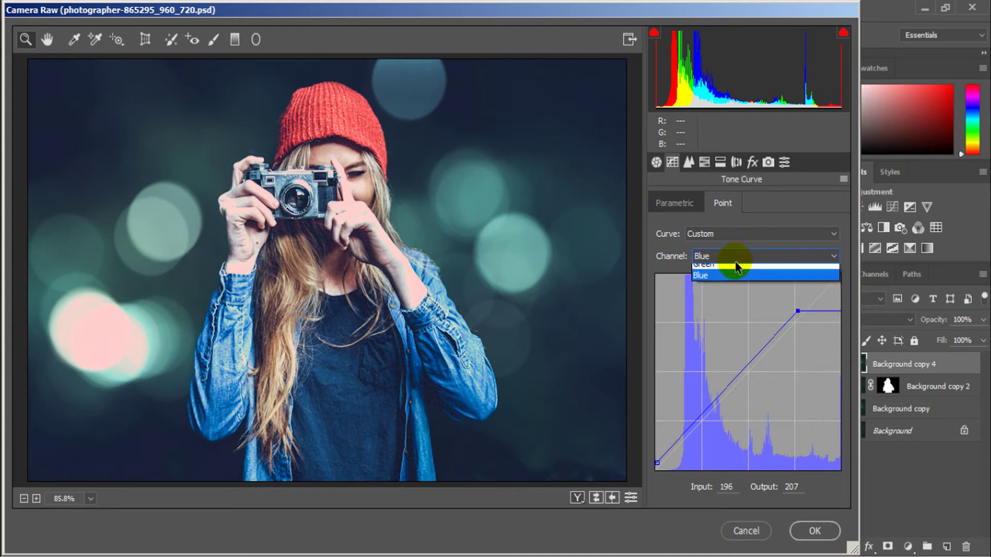
pyautogui.click(729, 274)
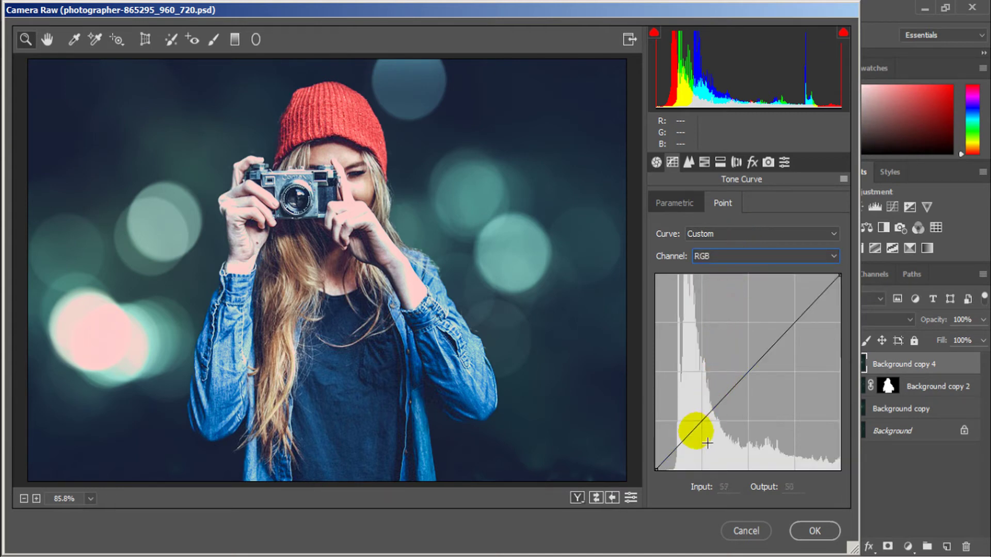
pyautogui.moveTo(695, 428); pyautogui.dragTo(699, 414)
pyautogui.moveTo(751, 382); pyautogui.dragTo(791, 346)
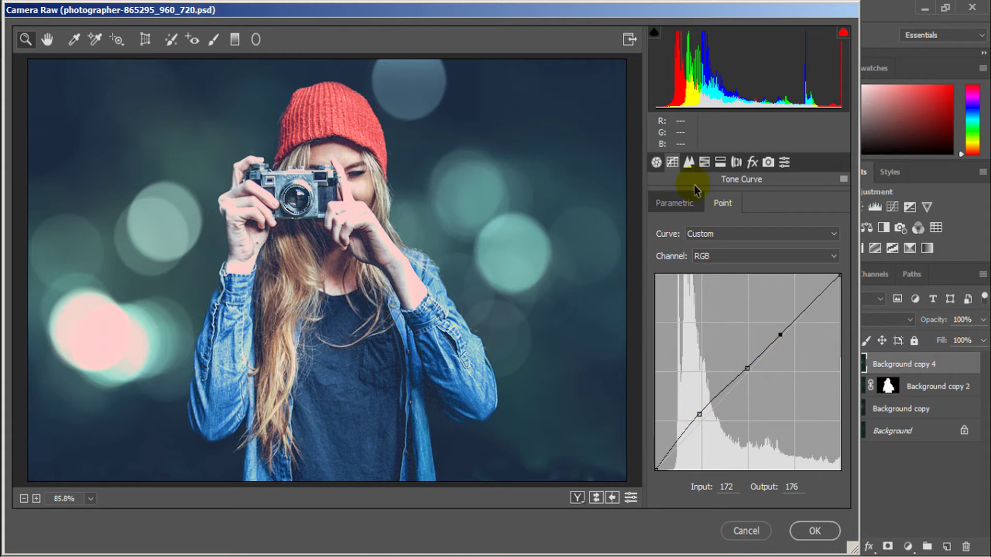
# Set Camera Raw sharpening amount to 31 and luminance noise reduction to 30
pyautogui.click(690, 163)
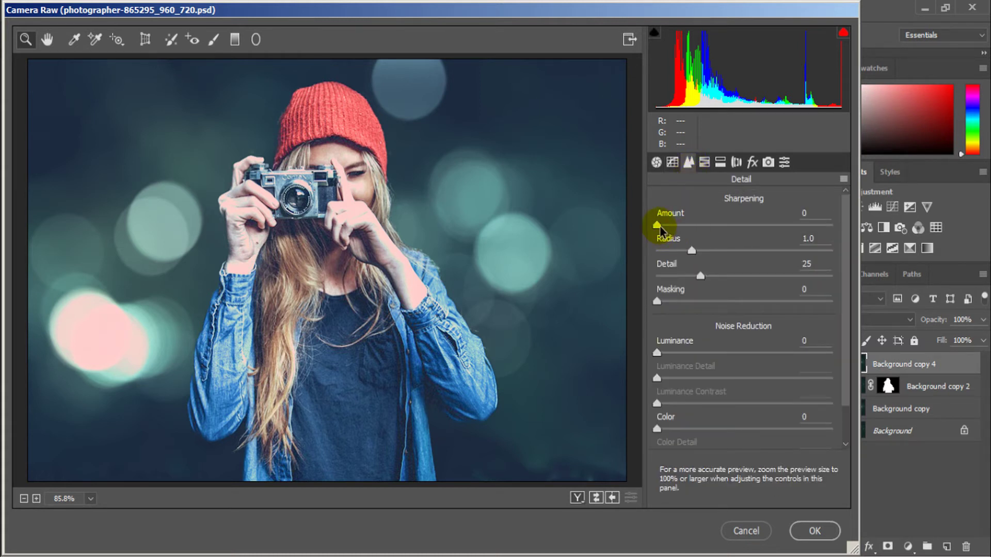
pyautogui.moveTo(657, 226)
pyautogui.mouseDown()
pyautogui.moveTo(703, 225)
pyautogui.moveTo(697, 233)
pyautogui.mouseUp()
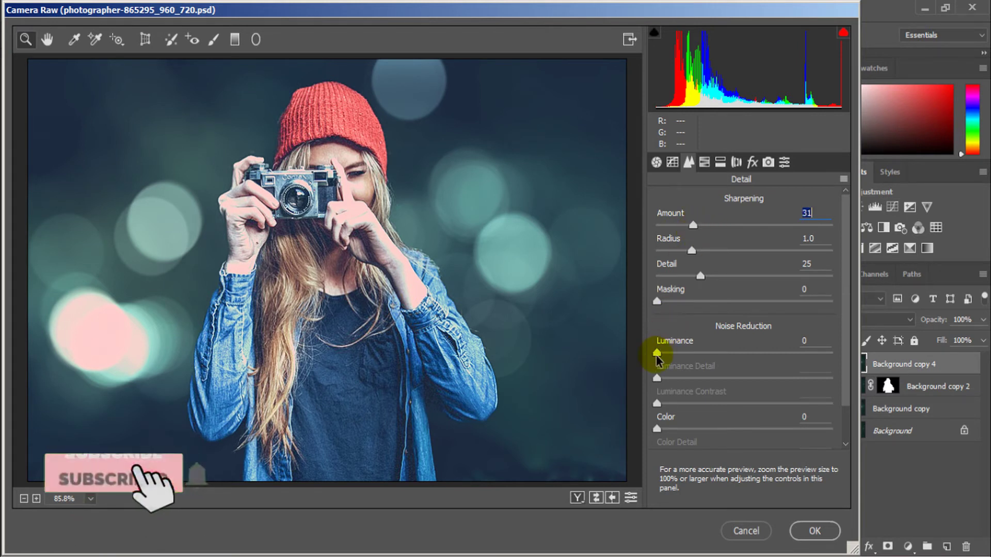
pyautogui.moveTo(657, 353); pyautogui.dragTo(705, 353)
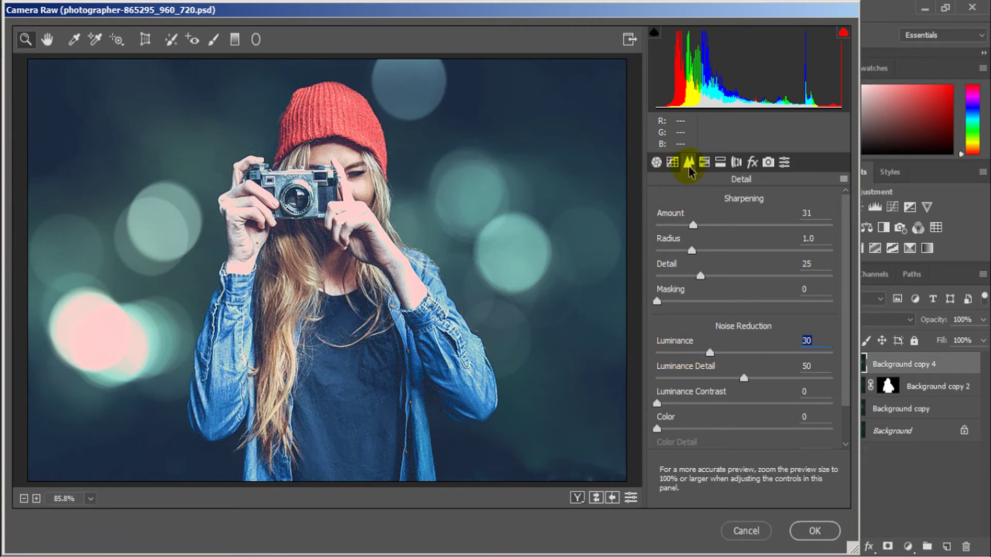
# Add a −20 highlight-priority post-crop vignette to darken the photo's edges
pyautogui.click(704, 162)
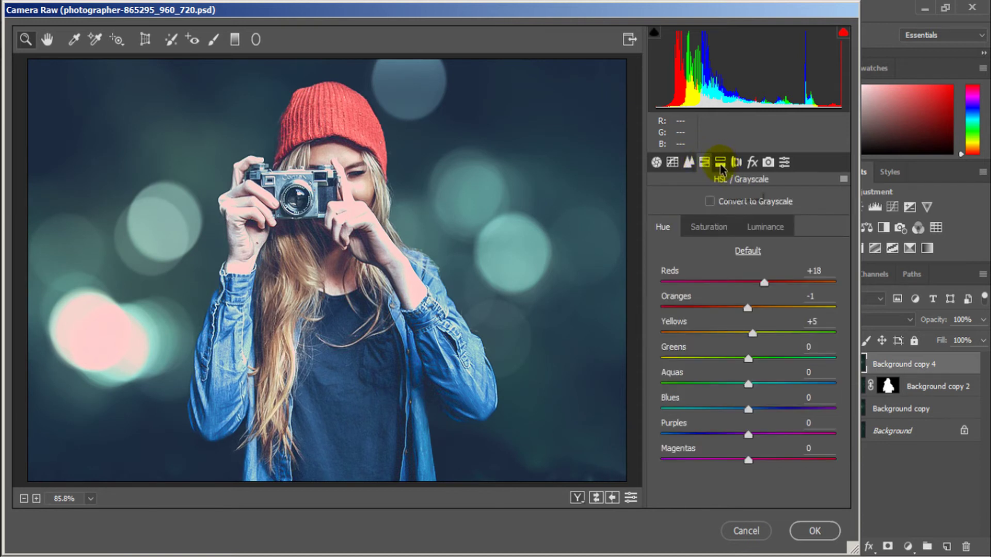
pyautogui.click(754, 164)
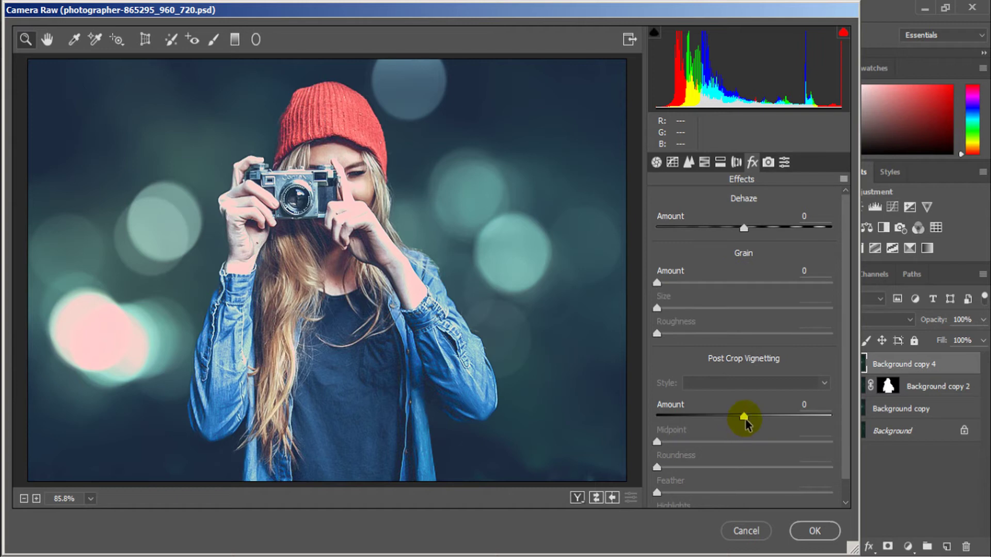
pyautogui.moveTo(743, 417); pyautogui.dragTo(726, 417)
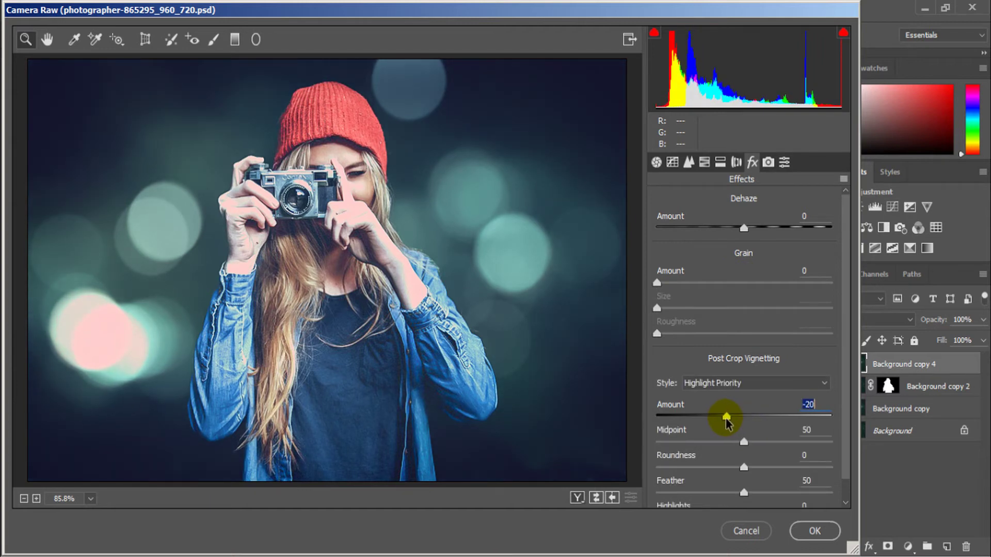
# Apply the Camera Raw edits and duplicate the layer as Background copy 5
pyautogui.click(818, 530)
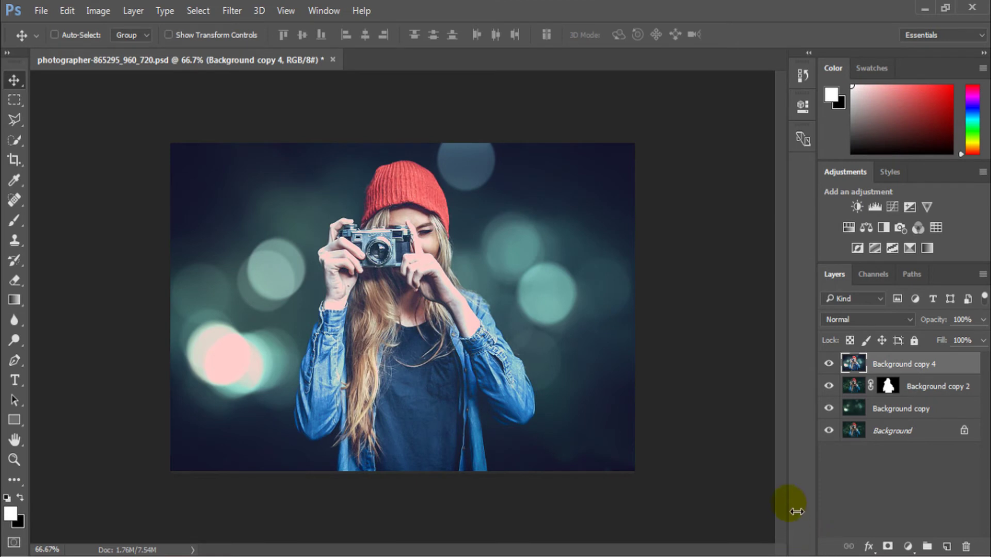
pyautogui.click(830, 364)
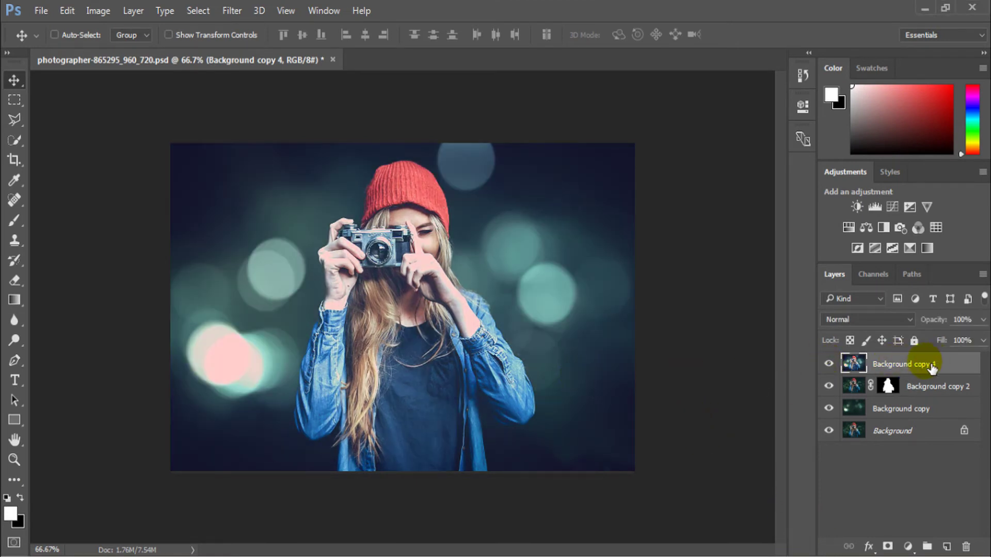
pyautogui.hotkey('ctrl', 'j')
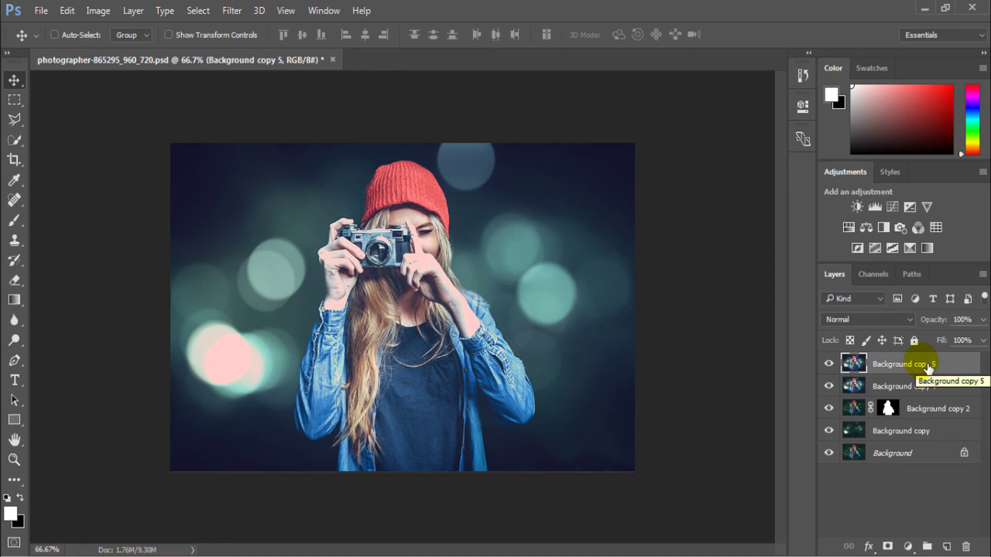
# Add a Color Lookup adjustment layer using the Fuji F125 Kodak 2393 3D LUT
pyautogui.click(907, 546)
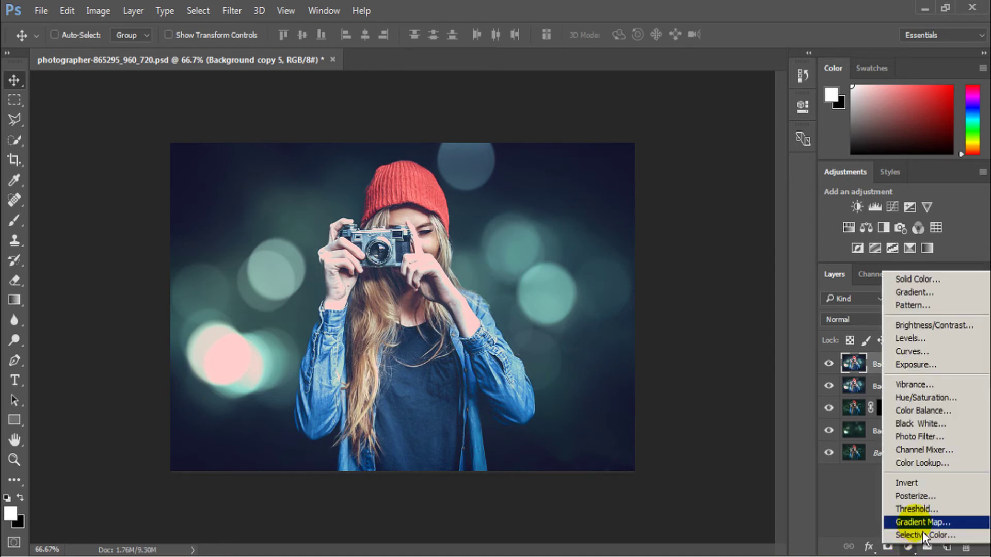
pyautogui.click(932, 463)
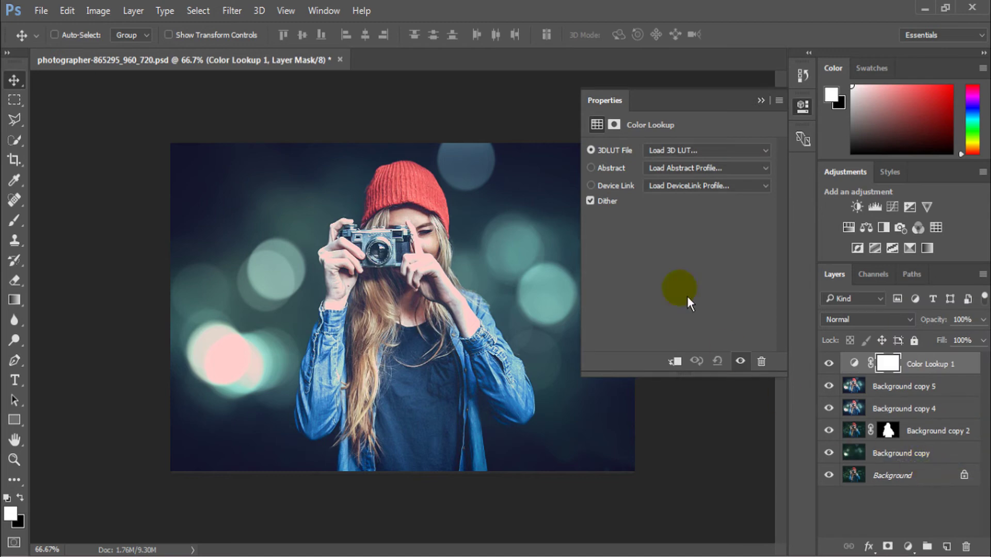
pyautogui.click(742, 158)
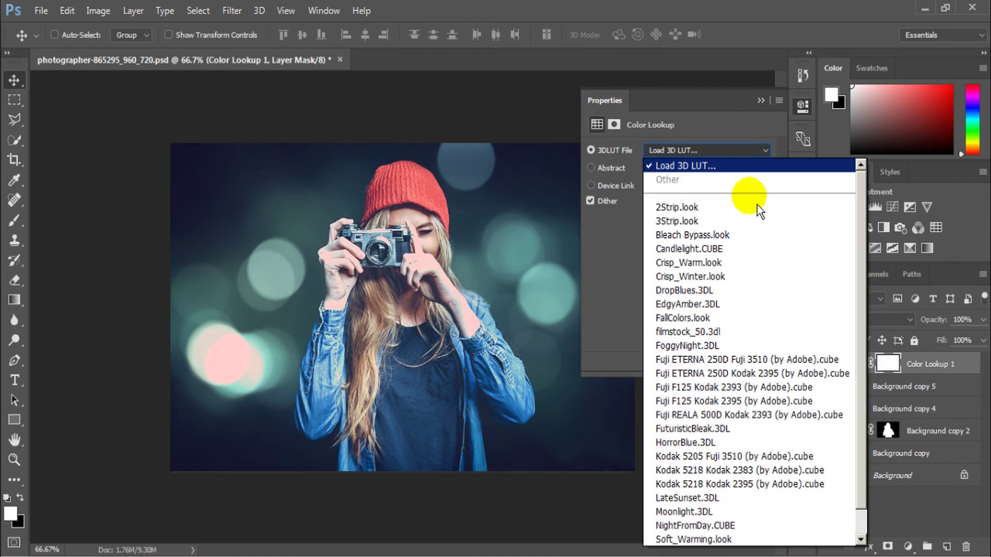
pyautogui.click(735, 387)
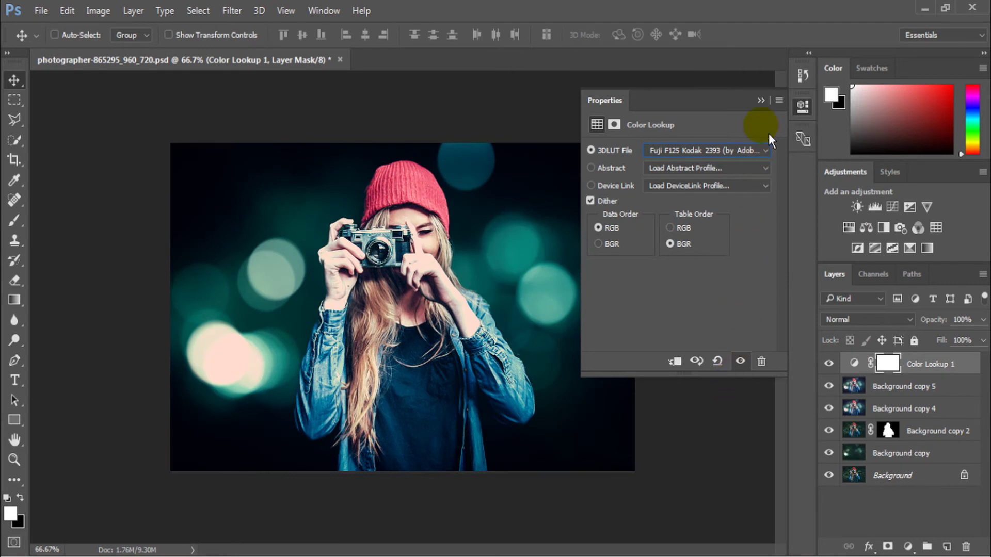
pyautogui.click(760, 100)
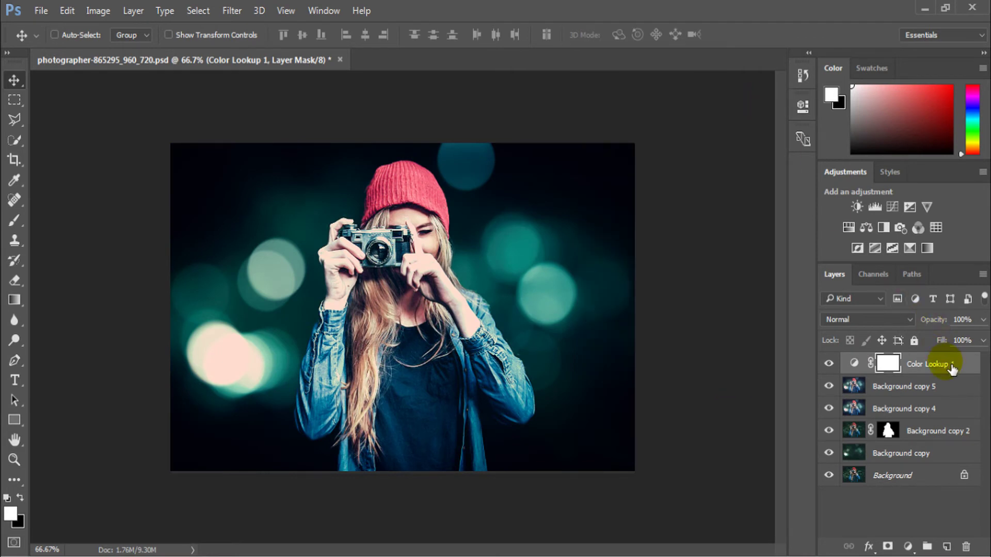
# Stamp all visible layers into a merged Layer 1 and launch Color Efex Pro 4 on it
pyautogui.hotkey('ctrl', 'shift', 'alt', 'e')
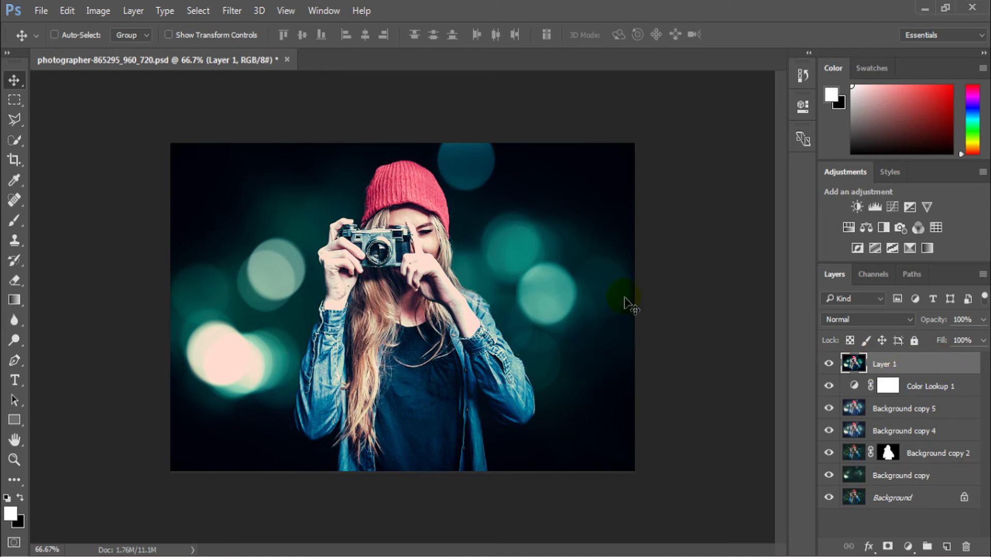
pyautogui.click(237, 11)
pyautogui.moveTo(310, 303)
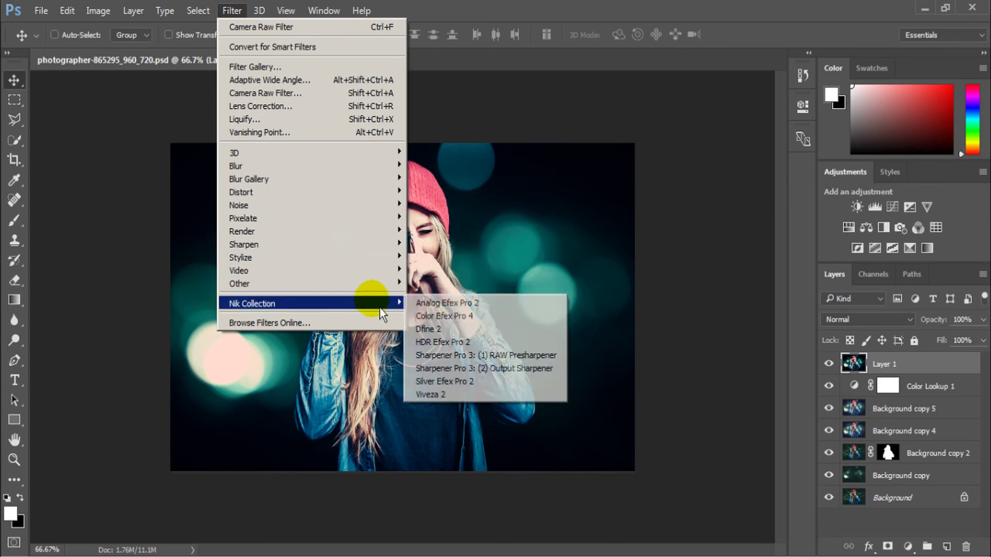
pyautogui.click(478, 321)
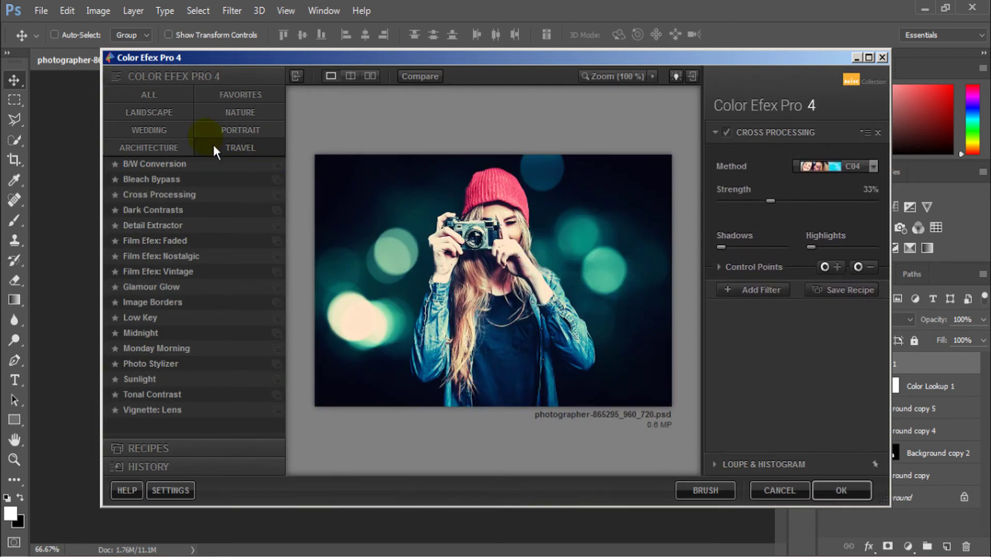
# Apply Cross Processing method C01 at 56% strength with shadows lifted to about 15%
pyautogui.click(172, 101)
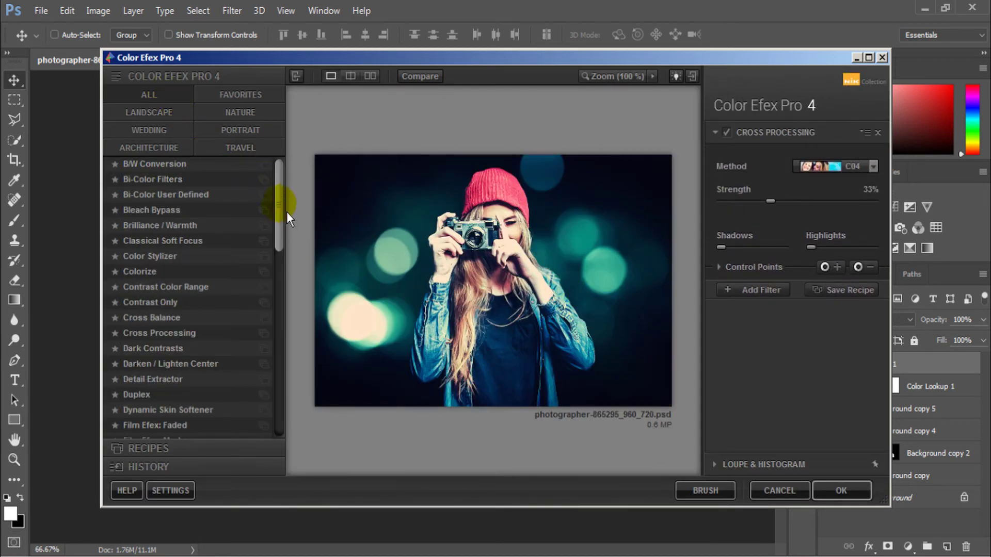
pyautogui.scroll(-1, 287, 211)
pyautogui.scroll(-1, 287, 218)
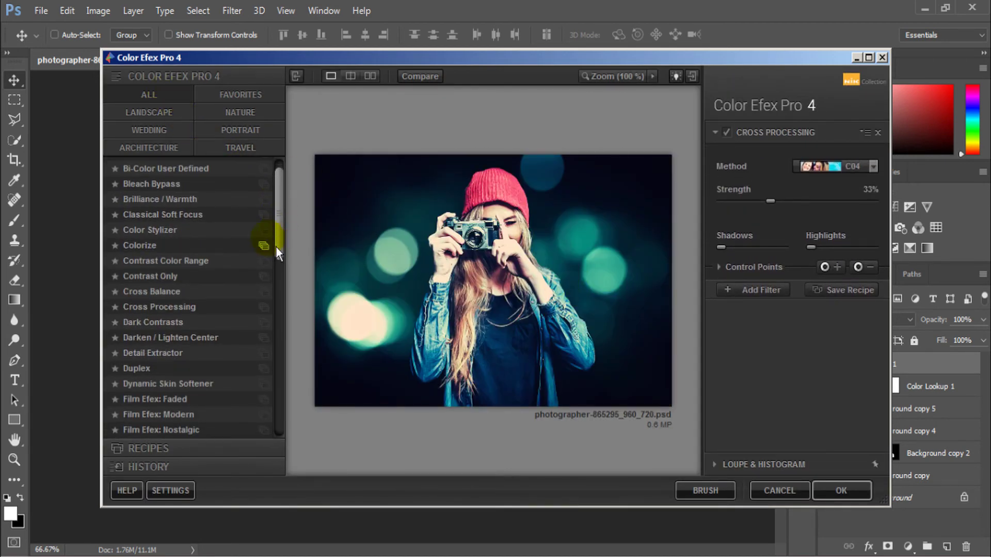
pyautogui.click(178, 307)
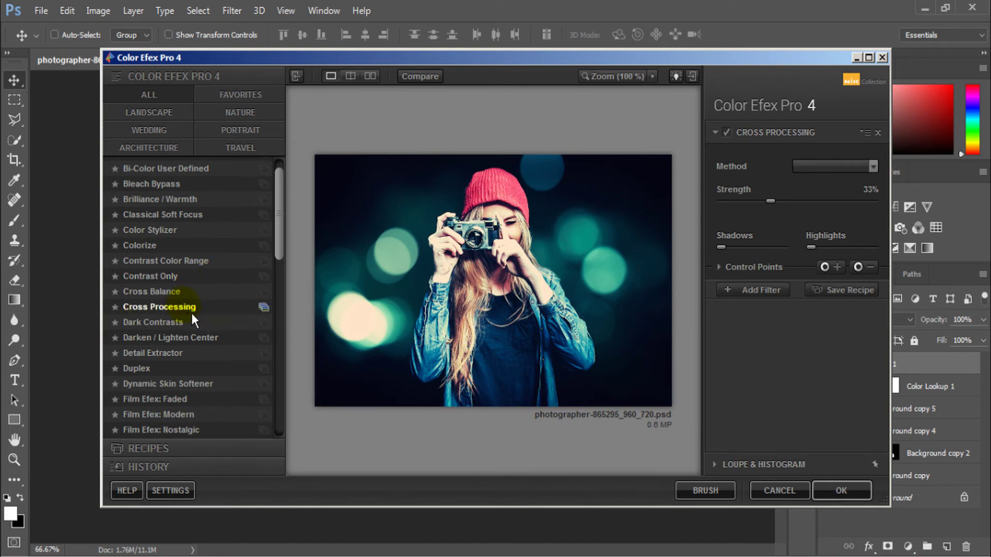
pyautogui.moveTo(721, 247)
pyautogui.click(842, 173)
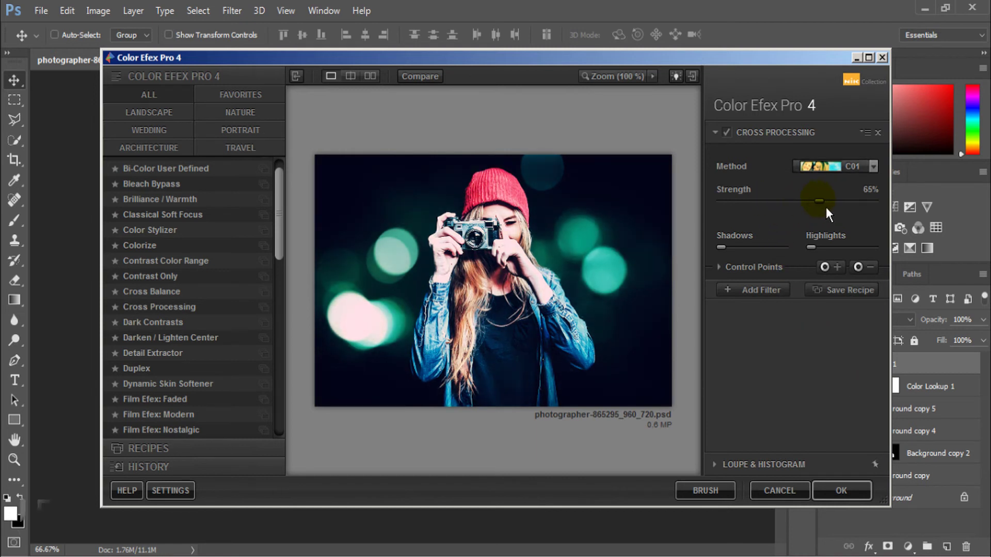
pyautogui.moveTo(776, 207)
pyautogui.mouseDown()
pyautogui.moveTo(729, 206)
pyautogui.moveTo(816, 213)
pyautogui.mouseUp()
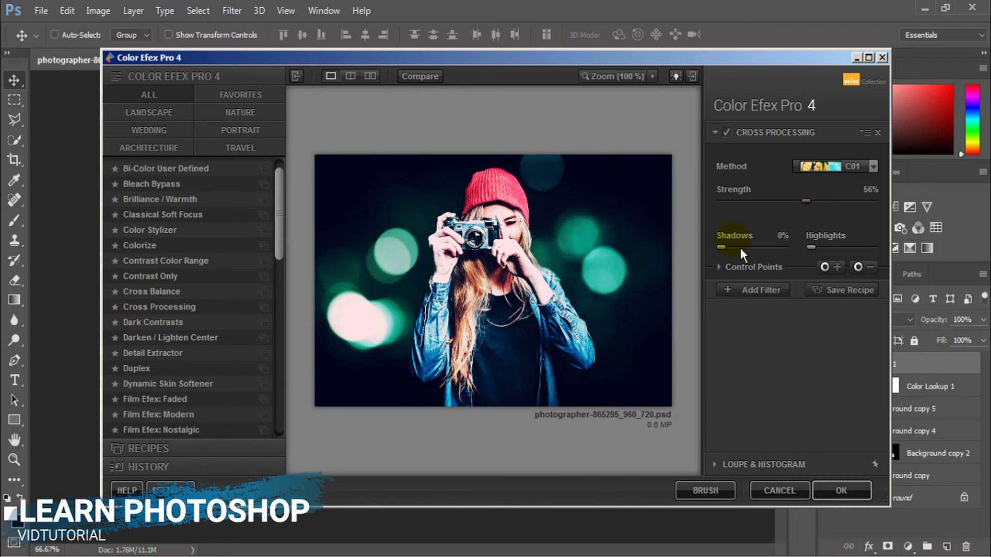
pyautogui.moveTo(728, 252)
pyautogui.mouseDown()
pyautogui.moveTo(813, 251)
pyautogui.moveTo(744, 250)
pyautogui.mouseUp()
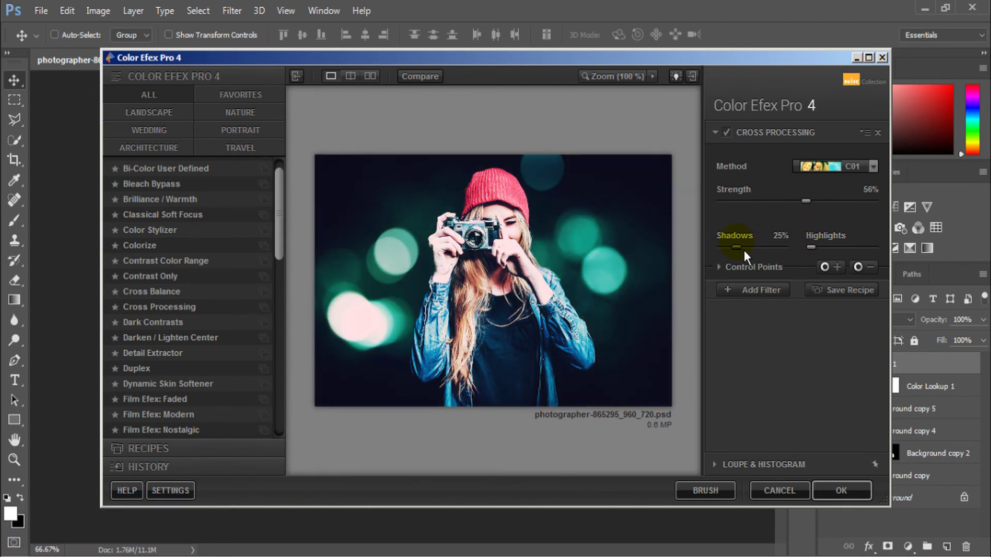
pyautogui.moveTo(812, 249)
pyautogui.mouseDown()
pyautogui.moveTo(834, 253)
pyautogui.moveTo(738, 253)
pyautogui.mouseUp()
pyautogui.click(856, 493)
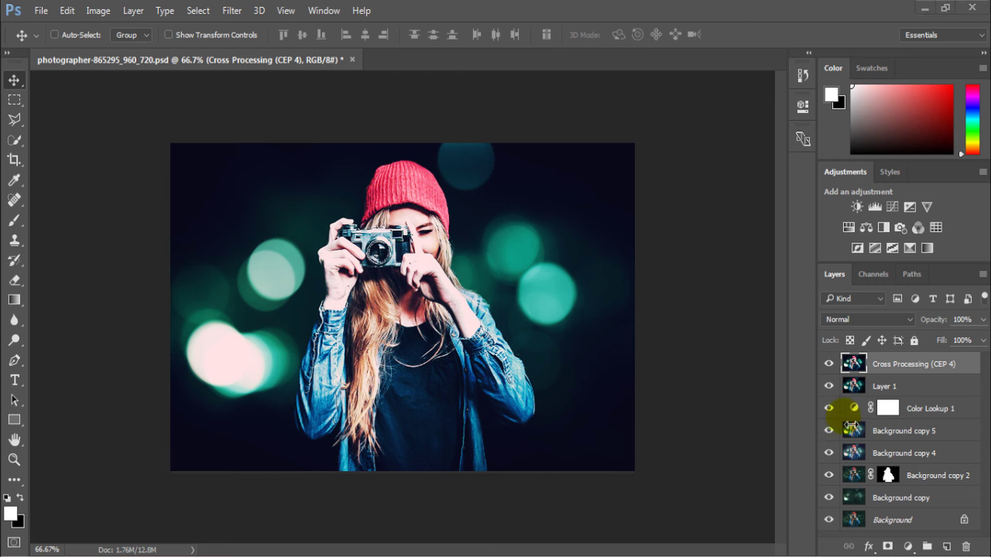
# Add a Curves layer pulling in the black and white points and raising the midtones
pyautogui.click(829, 364)
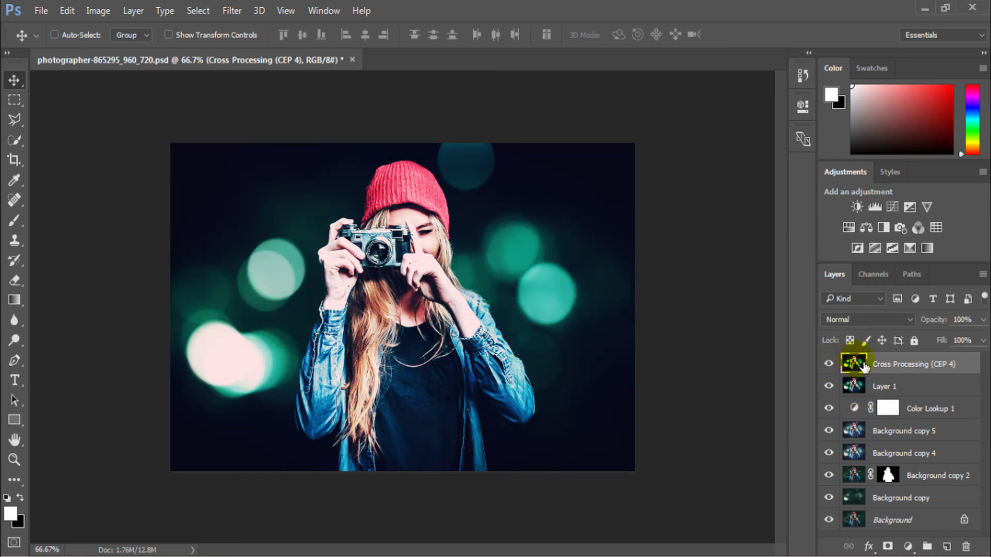
pyautogui.click(908, 547)
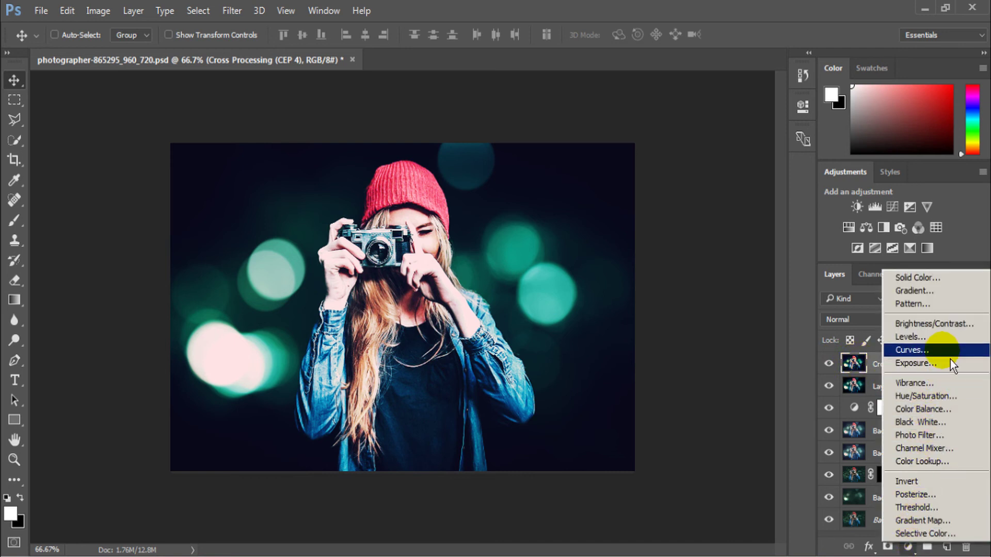
pyautogui.click(929, 351)
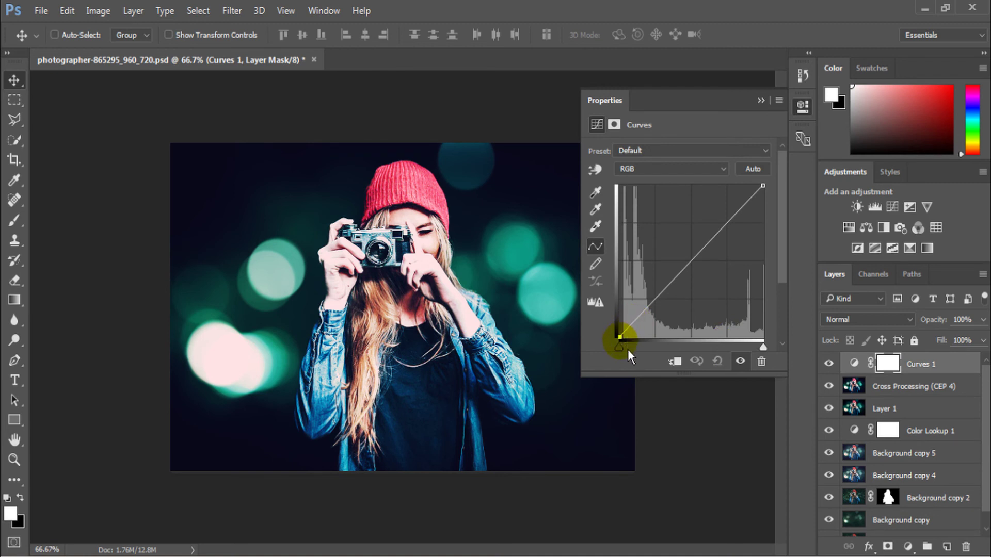
pyautogui.moveTo(628, 344); pyautogui.dragTo(632, 352)
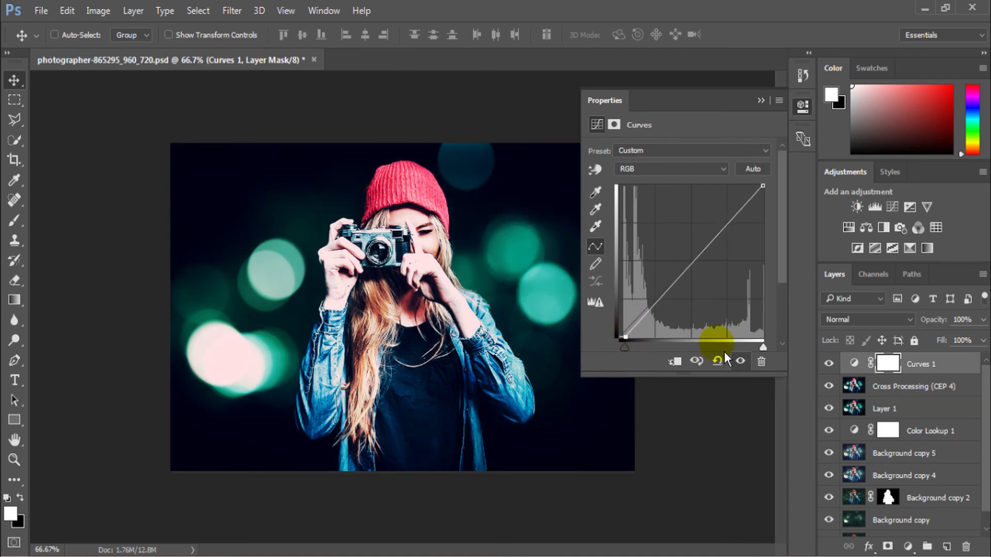
pyautogui.moveTo(762, 348); pyautogui.dragTo(758, 348)
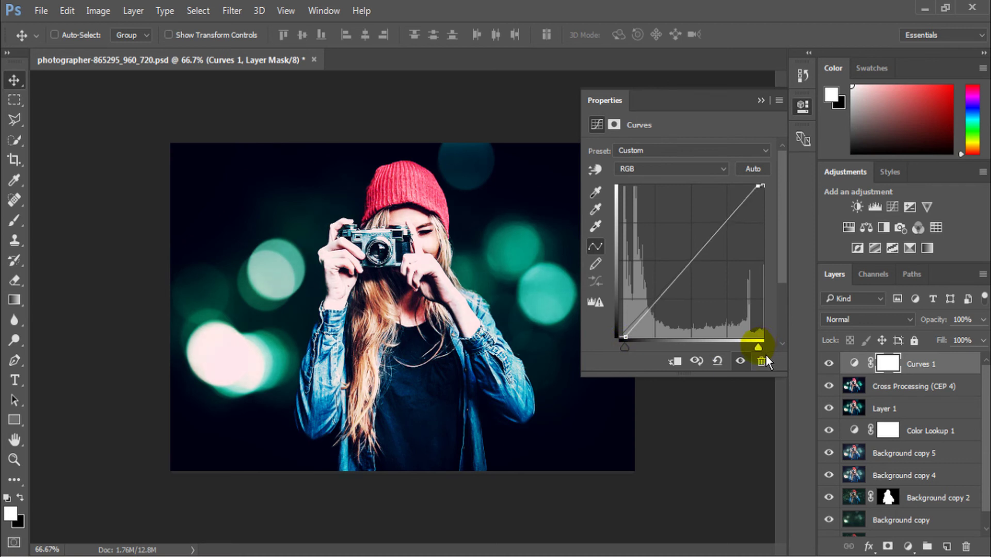
pyautogui.moveTo(681, 277)
pyautogui.mouseDown()
pyautogui.moveTo(680, 261)
pyautogui.moveTo(690, 268)
pyautogui.mouseUp()
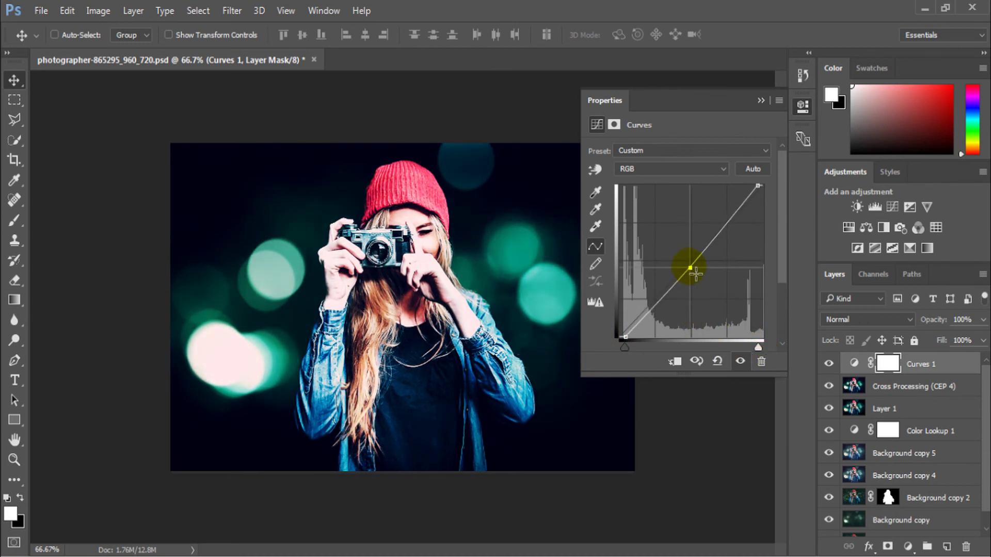
pyautogui.click(761, 101)
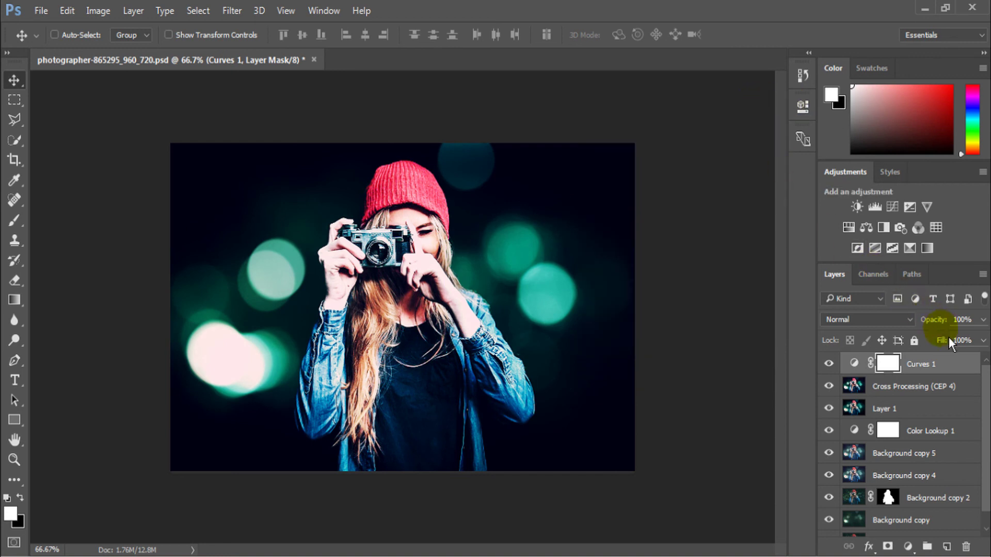
# Merge Curves 1 into Cross Processing, then merge every layer into one Background layer
pyautogui.click(934, 391)
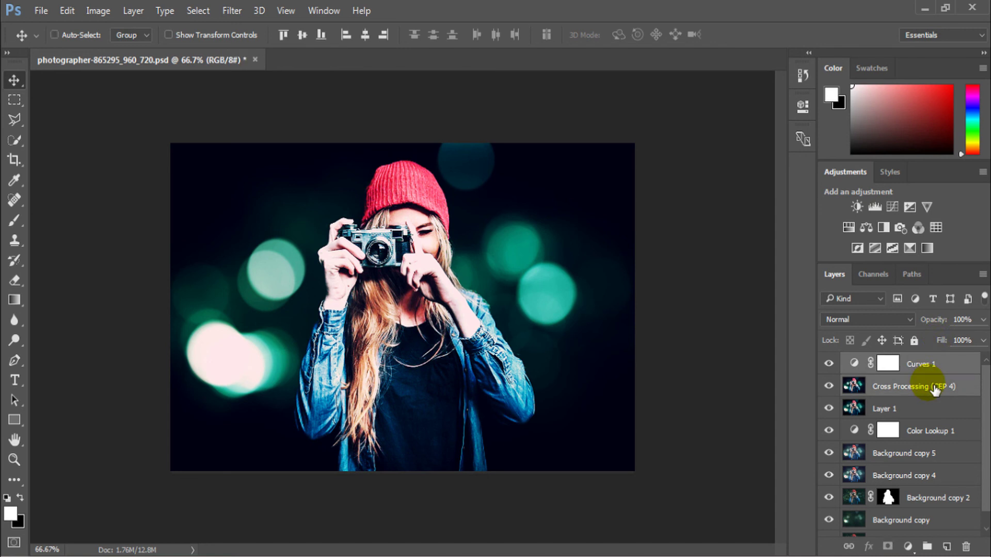
pyautogui.hotkey('ctrl', 'e')
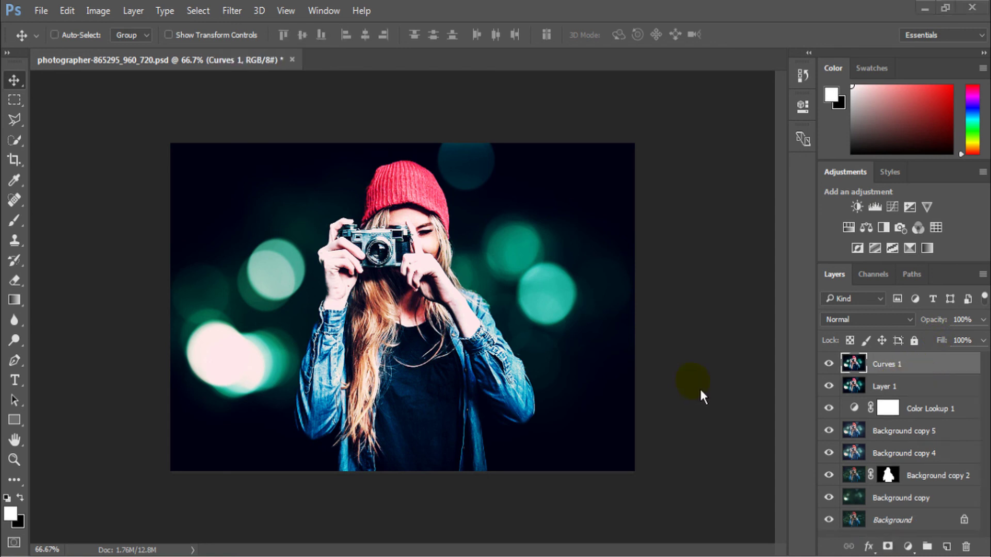
pyautogui.keyDown('shift'); pyautogui.click(911, 521); pyautogui.keyUp('shift')
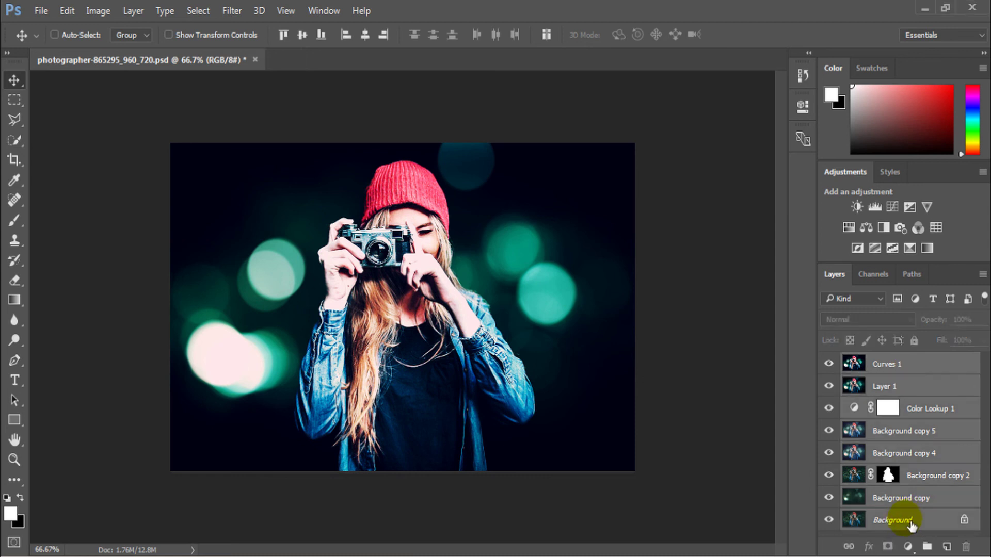
pyautogui.hotkey('ctrl', 'e')
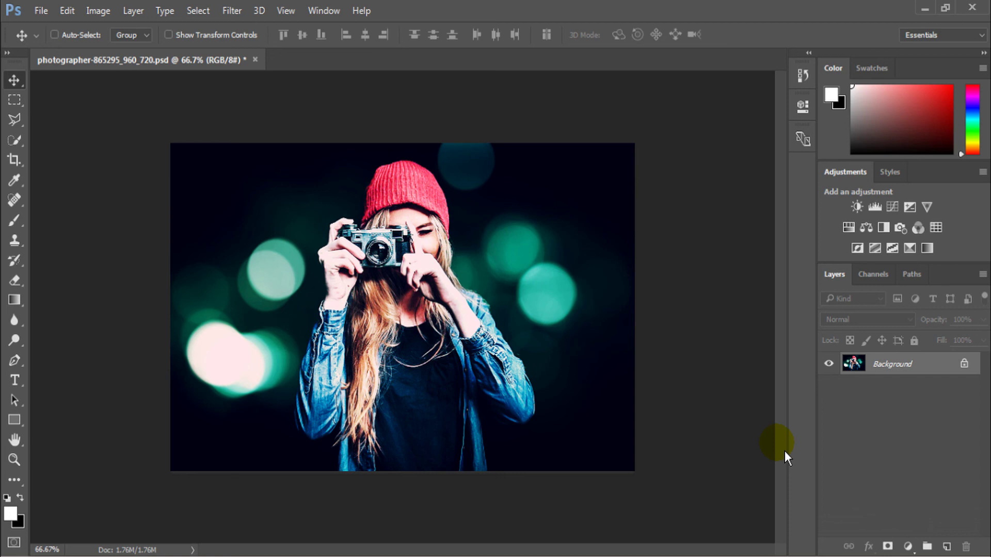
# Create a new empty layer above Background
pyautogui.moveTo(923, 396); pyautogui.dragTo(924, 365)
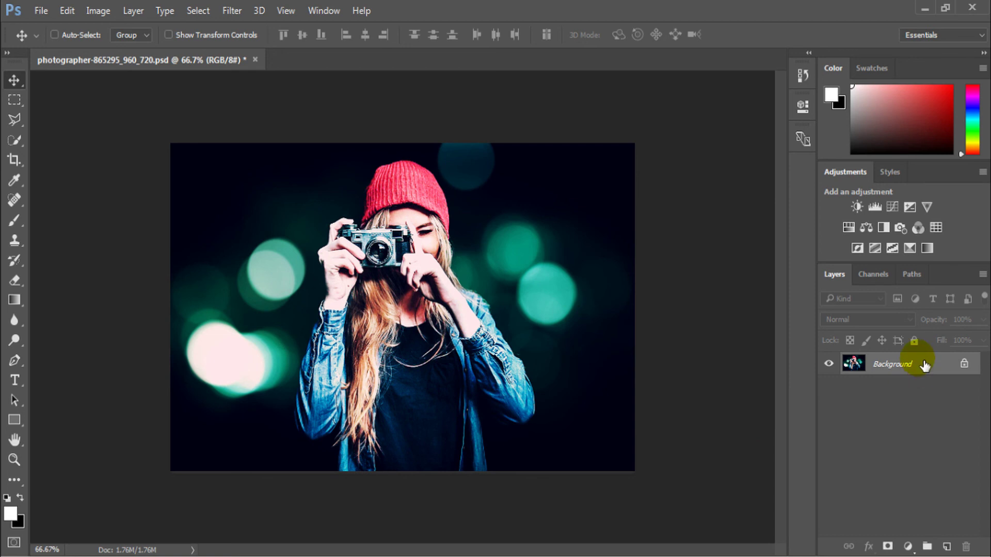
pyautogui.hotkey('ctrl', 'shift', 'n')
pyautogui.press('Return')
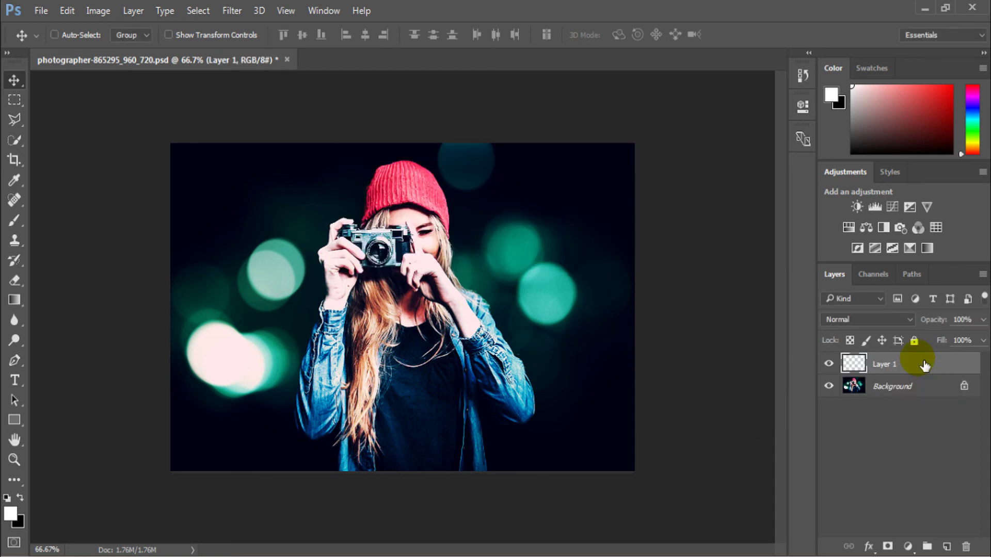
pyautogui.click(400, 179)
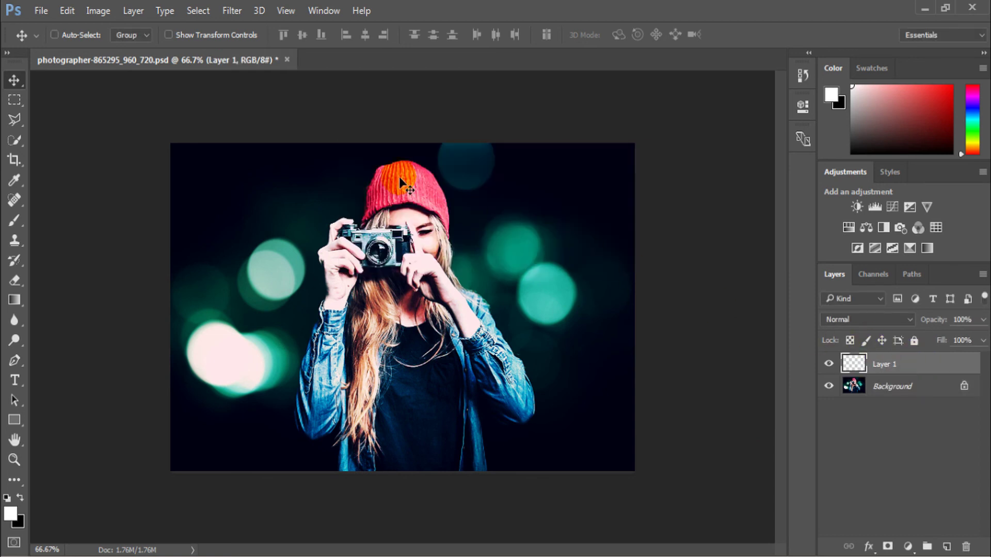
# Paint a soft white brush dab top-right and scale it into a large glow
pyautogui.click(24, 228)
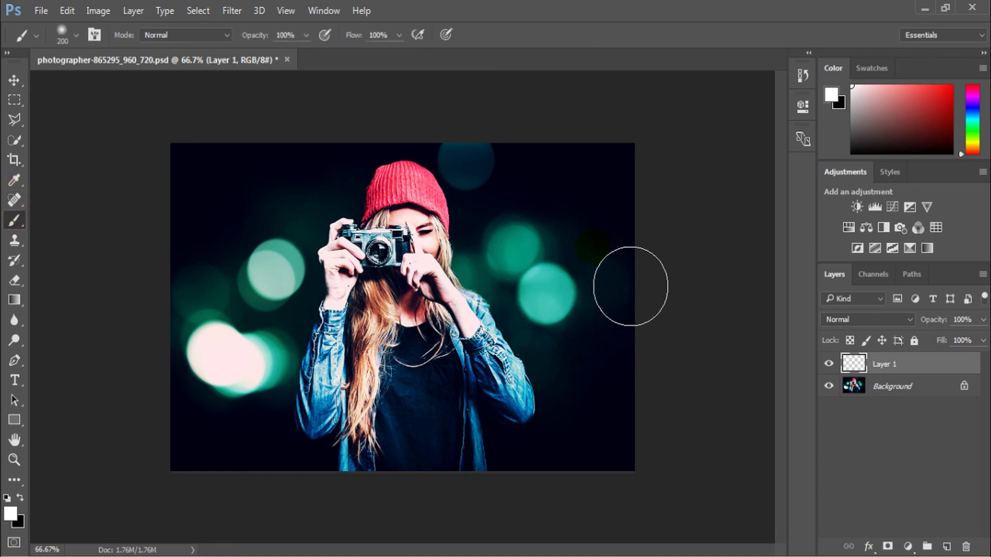
pyautogui.click(566, 190)
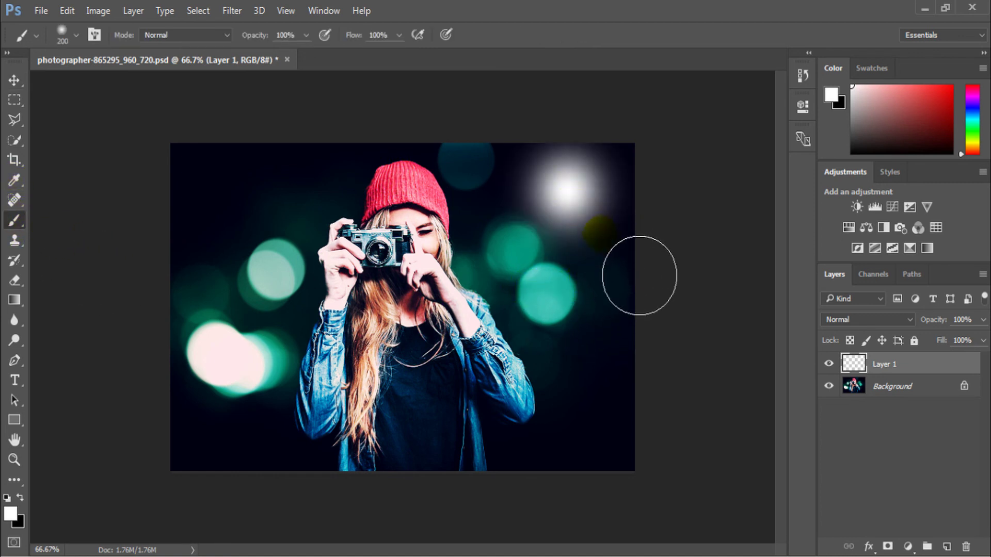
pyautogui.hotkey('ctrl', 't')
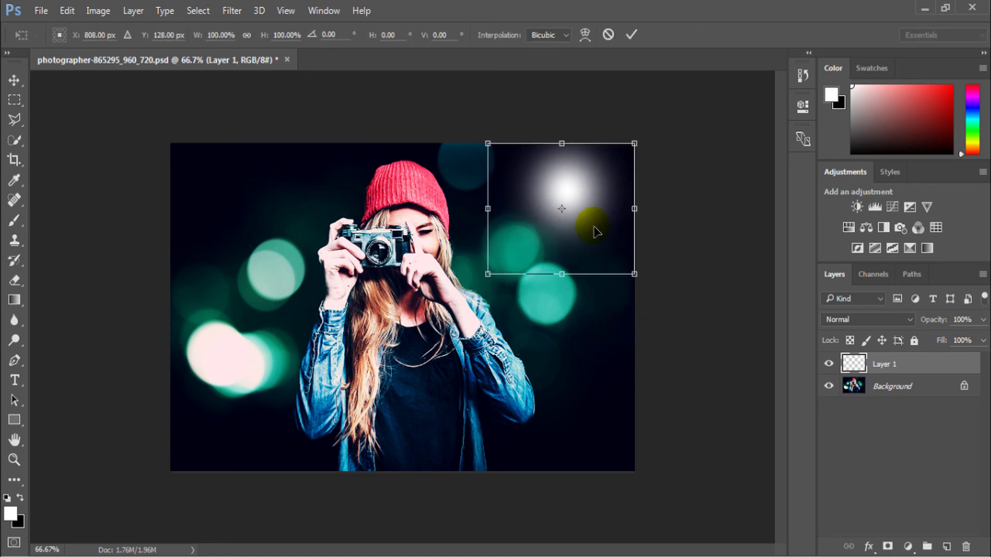
pyautogui.moveTo(634, 144); pyautogui.dragTo(738, 52)
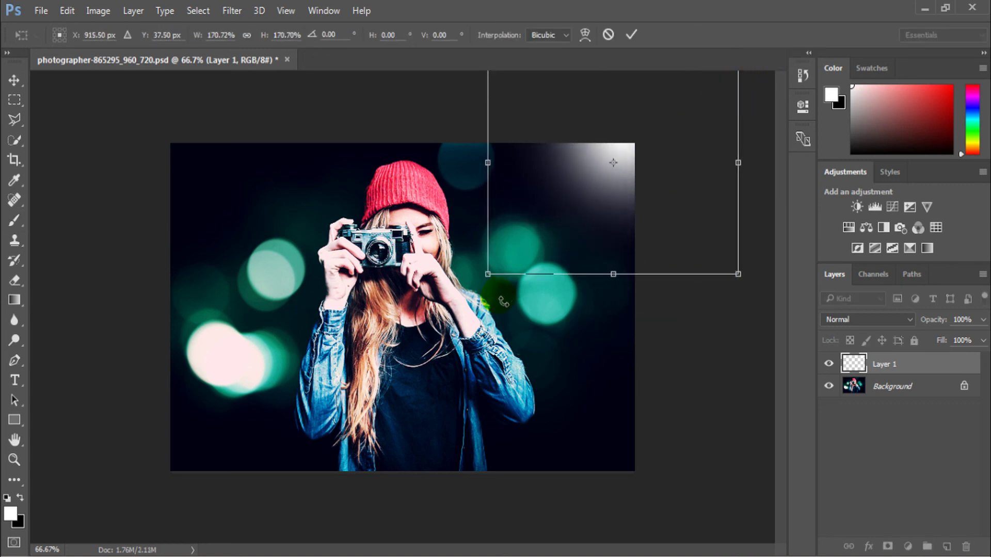
pyautogui.moveTo(487, 274); pyautogui.dragTo(387, 348)
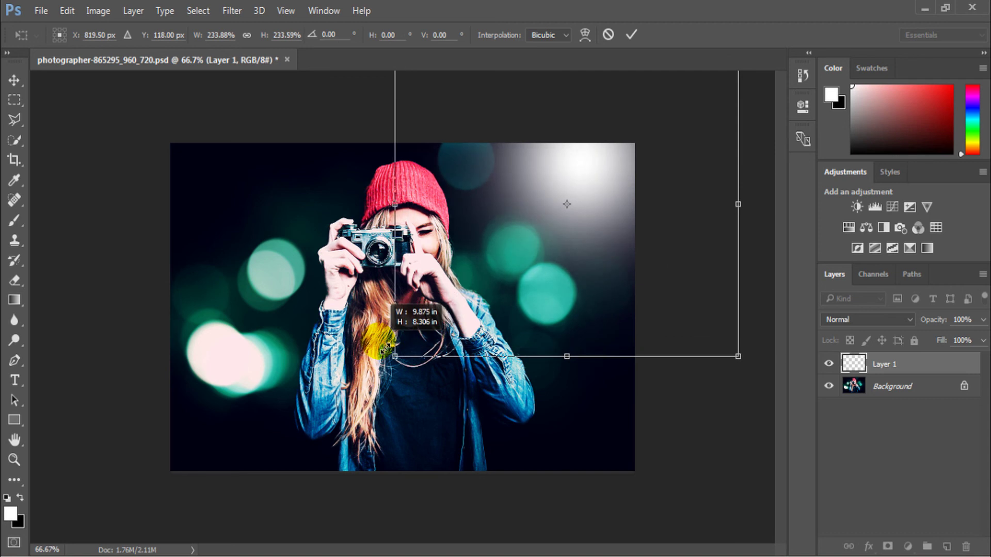
pyautogui.click(631, 35)
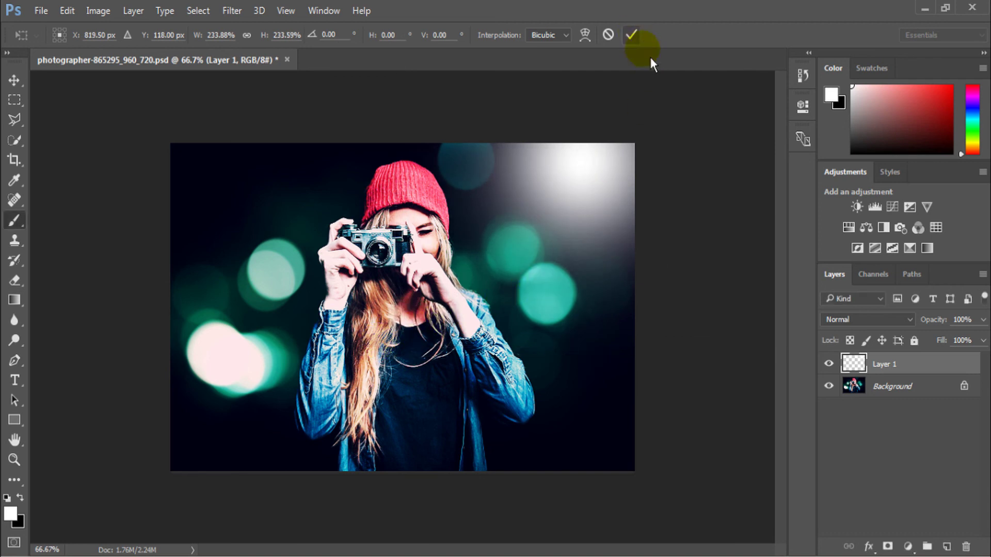
pyautogui.click(983, 320)
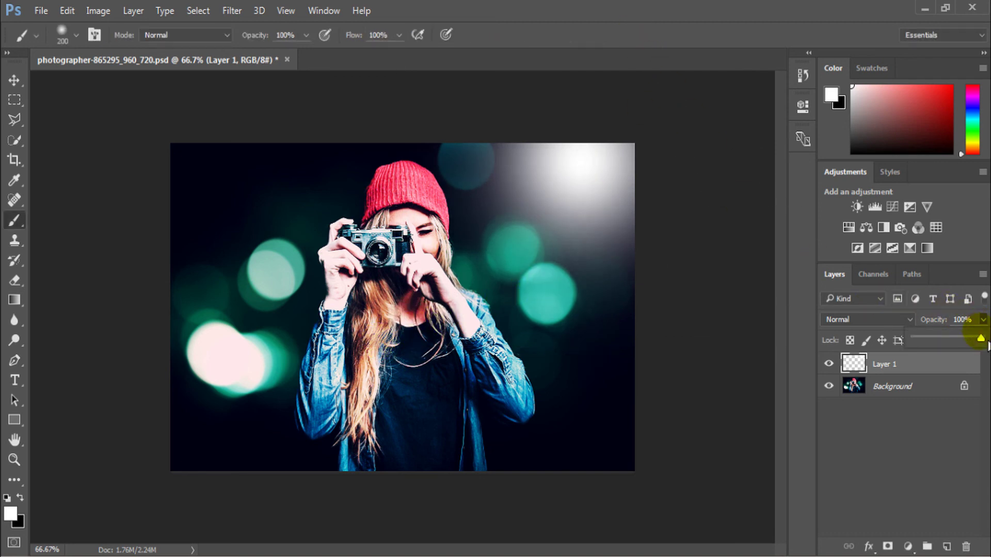
# Lower the glow layer's opacity to 80% and switch to the Move tool
pyautogui.moveTo(987, 345); pyautogui.dragTo(974, 344)
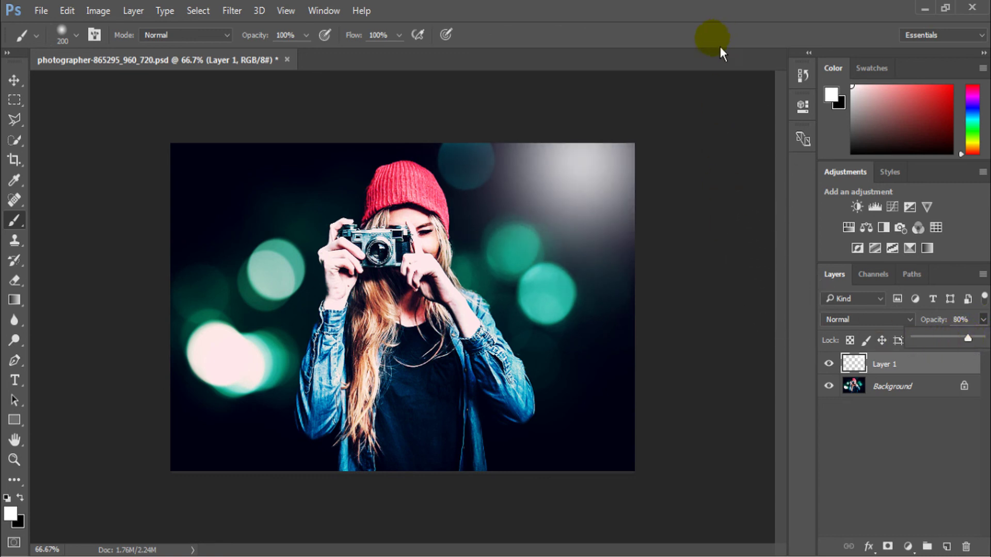
pyautogui.press('v')
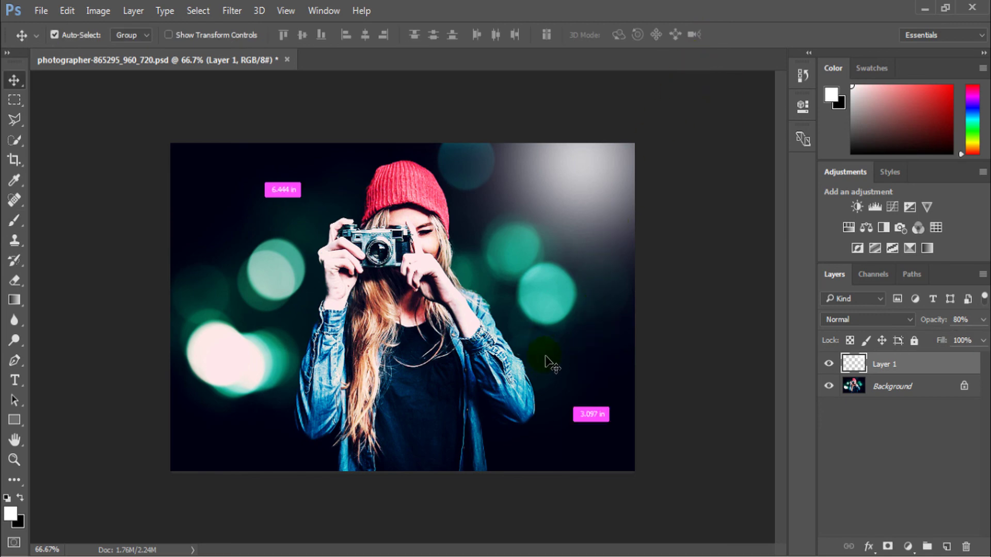